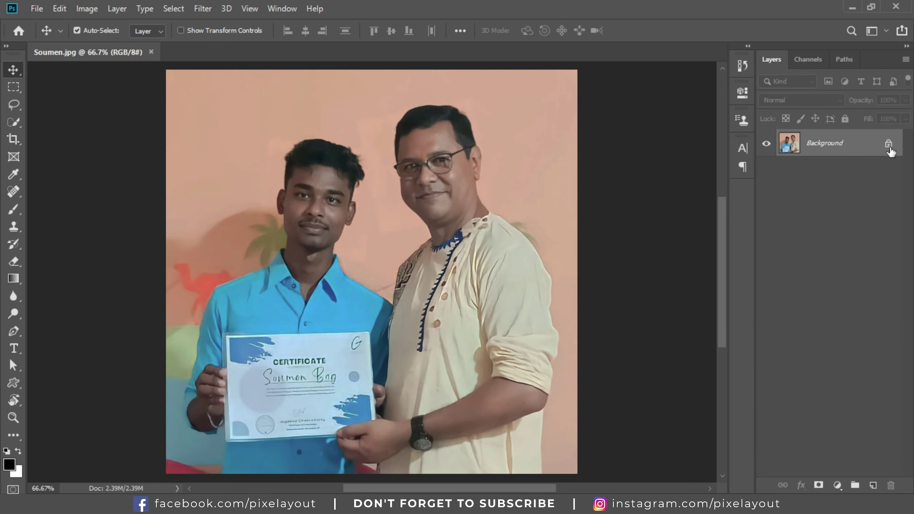
- Unlock the Background layer in the Layers panel, converting it to Layer 0
{"action": "left_click", "coordinate": [889, 145]}
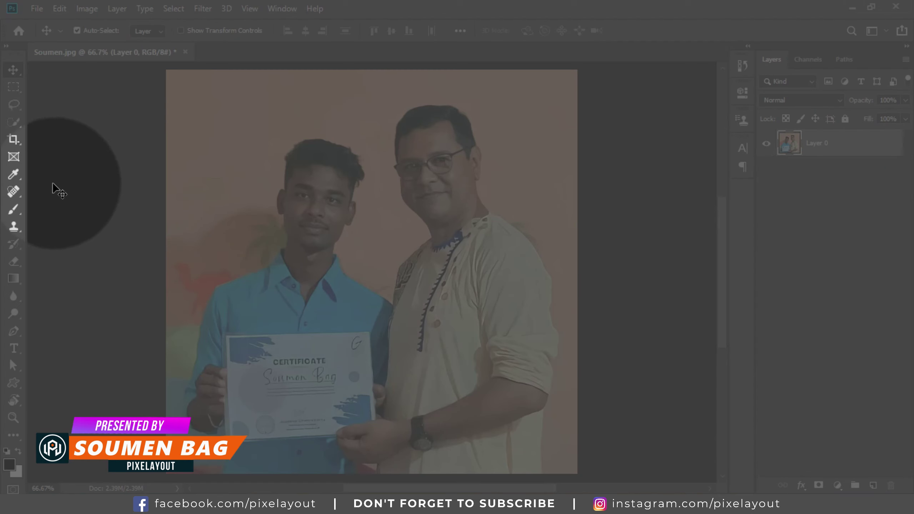
- Crop the photo at a 35:40 ratio tightly around the young man's head and shoulders
{"action": "left_click", "coordinate": [14, 139]}
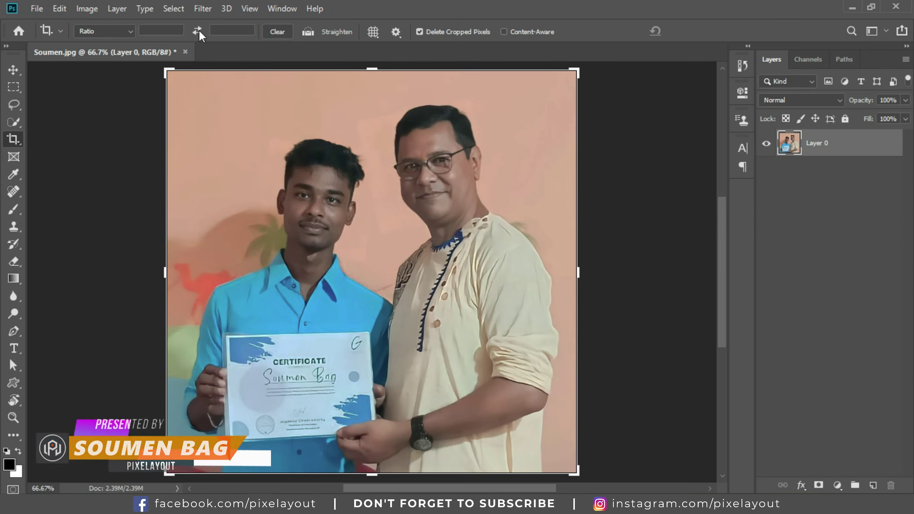
{"action": "left_click", "coordinate": [165, 32]}
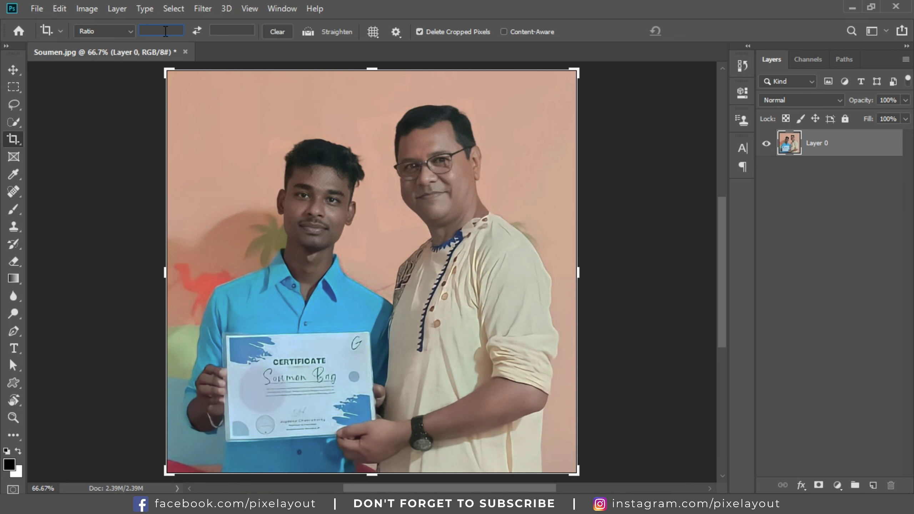
{"action": "type", "text": "35mm"}
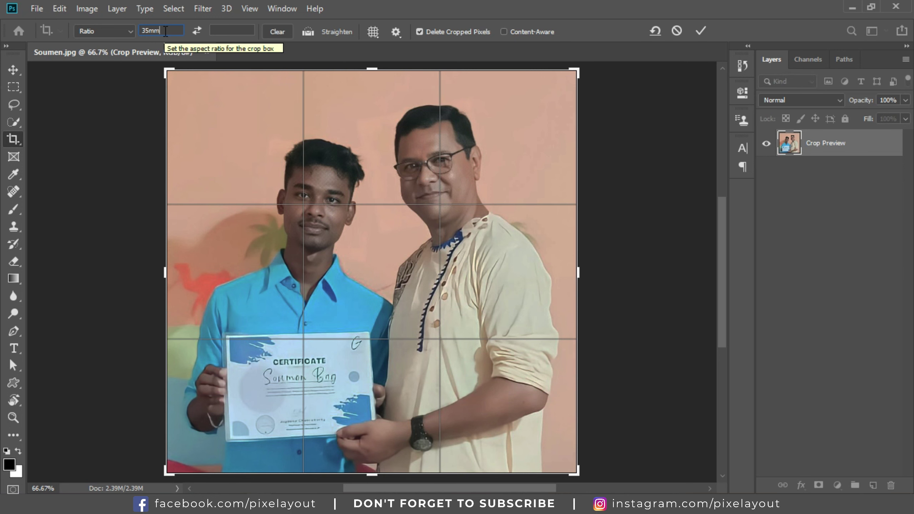
{"action": "key", "text": "Tab"}
{"action": "type", "text": "40"}
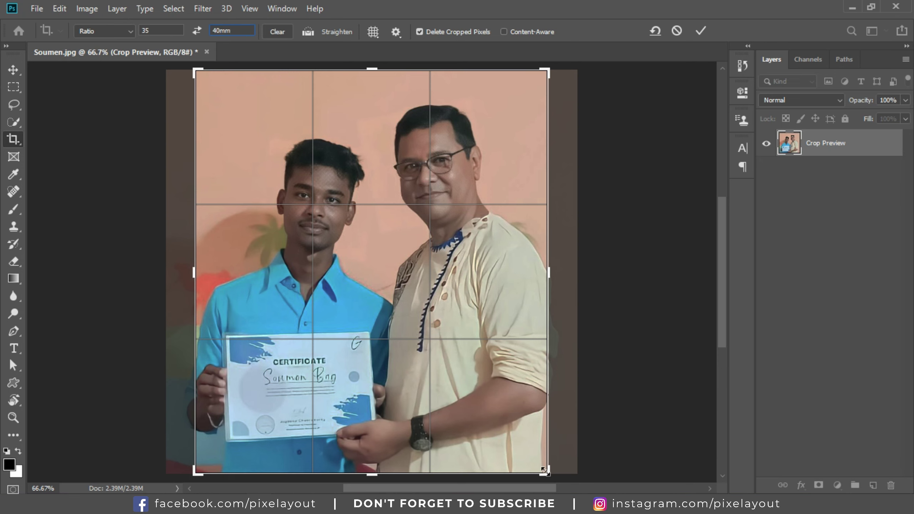
{"action": "mouse_move", "coordinate": [544, 470]}
{"action": "left_mouse_down"}
{"action": "mouse_move", "coordinate": [458, 354]}
{"action": "mouse_move", "coordinate": [439, 362]}
{"action": "left_mouse_up"}
{"action": "left_click", "coordinate": [698, 31]}
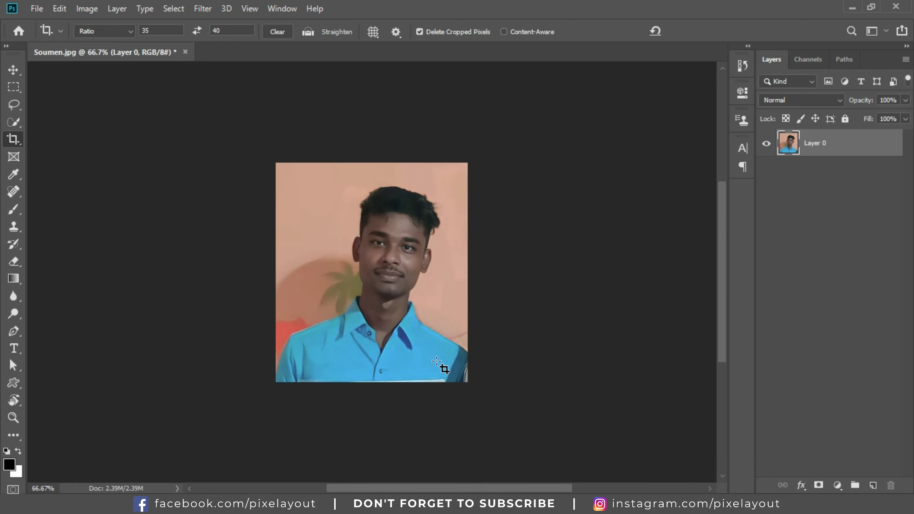
{"action": "scroll", "coordinate": [436, 396], "scroll_direction": "up", "scroll_amount": 2}
{"action": "scroll", "coordinate": [432, 375], "scroll_direction": "down", "scroll_amount": 2}
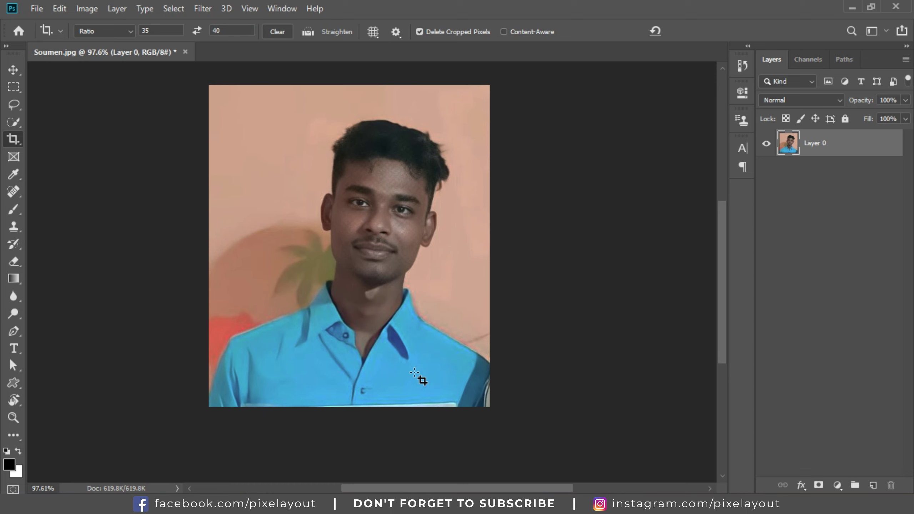
- Free-transform Layer 0 to a -4.45° rotation and 109.85% scale, then commit
{"action": "left_click", "coordinate": [3, 67]}
{"action": "scroll", "coordinate": [417, 313], "scroll_direction": "up", "scroll_amount": 1}
{"action": "key", "text": "ctrl+t"}
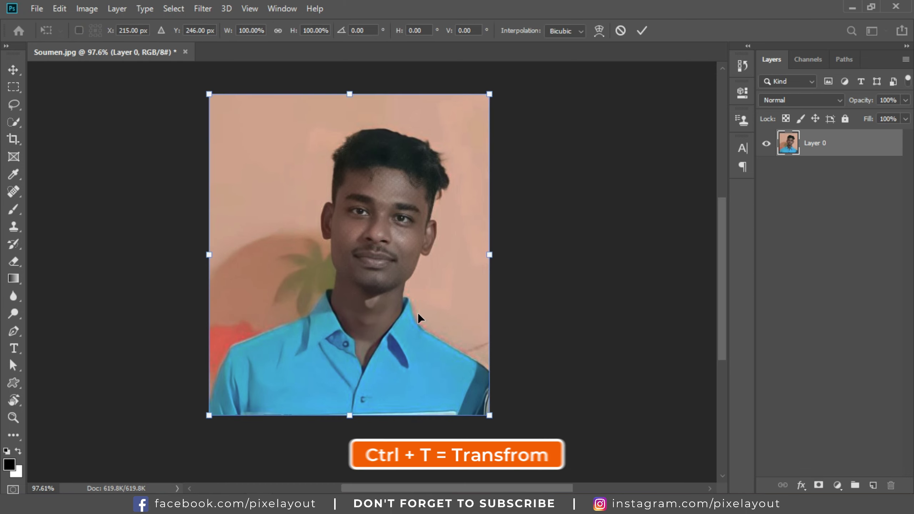
{"action": "left_click_drag", "start_coordinate": [508, 259], "coordinate": [508, 241]}
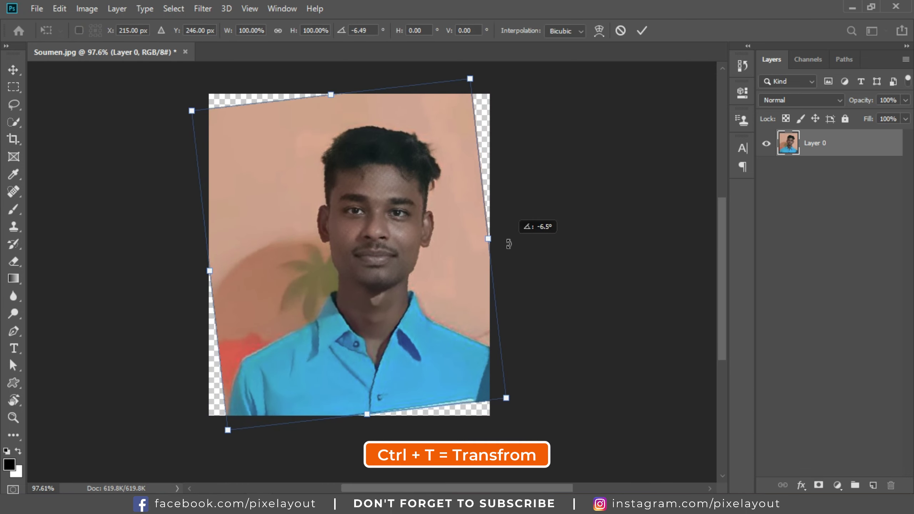
{"action": "left_click_drag", "start_coordinate": [439, 321], "coordinate": [420, 320]}
{"action": "left_click_drag", "start_coordinate": [497, 238], "coordinate": [496, 220]}
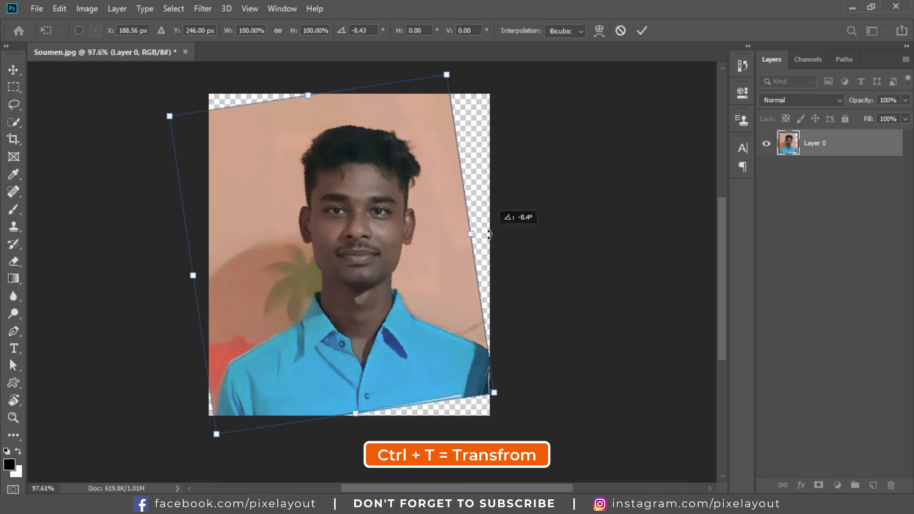
{"action": "left_click_drag", "start_coordinate": [490, 396], "coordinate": [504, 419]}
{"action": "left_click_drag", "start_coordinate": [508, 248], "coordinate": [508, 264]}
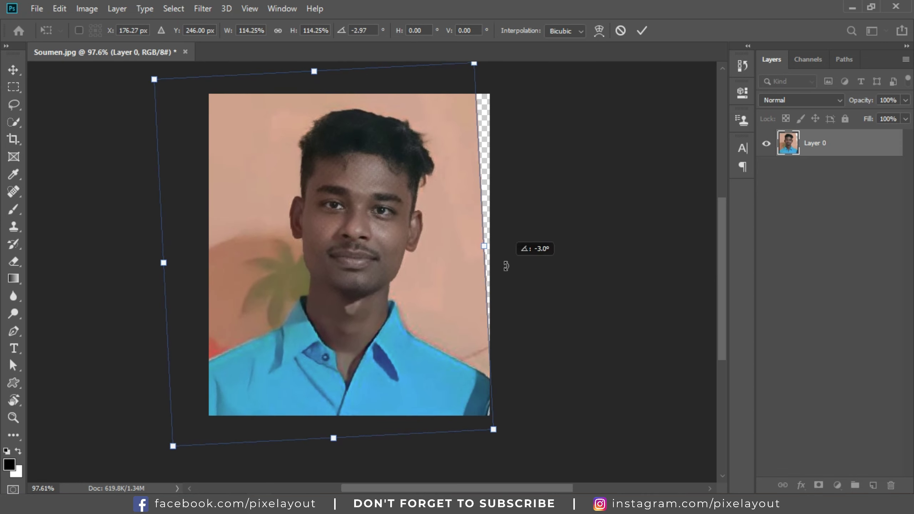
{"action": "left_click_drag", "start_coordinate": [498, 423], "coordinate": [477, 408]}
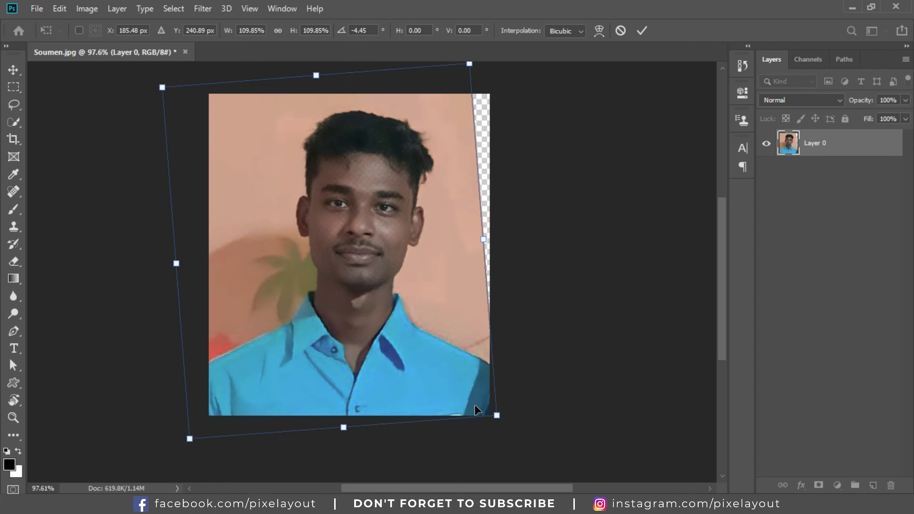
{"action": "left_click_drag", "start_coordinate": [475, 403], "coordinate": [475, 406]}
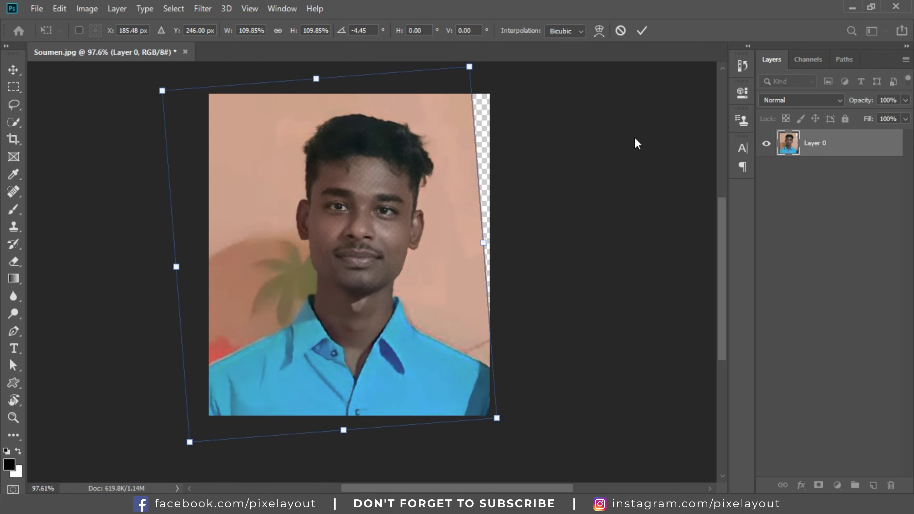
{"action": "left_click", "coordinate": [644, 31]}
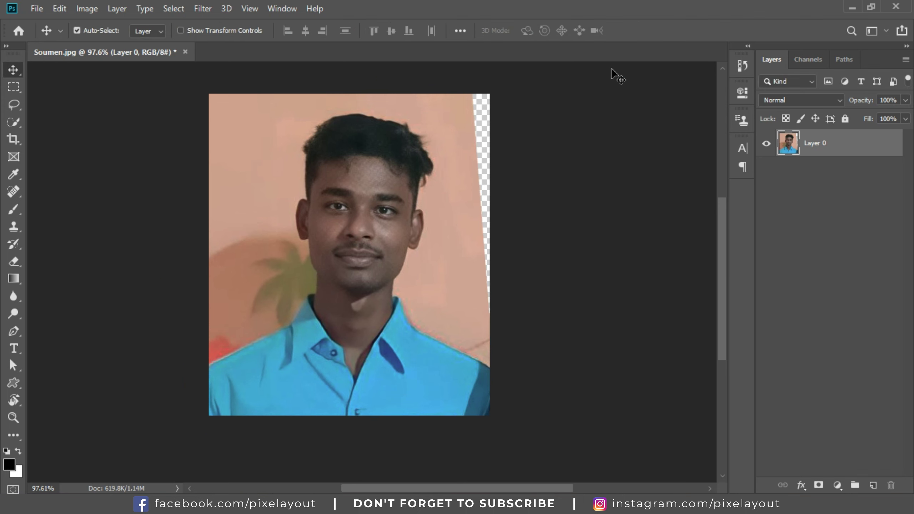
- Clone-stamp over the ragged left collar edge up to the neck with a smaller brush
{"action": "scroll", "coordinate": [411, 361], "scroll_direction": "up", "scroll_amount": 2}
{"action": "scroll", "coordinate": [248, 339], "scroll_direction": "up", "scroll_amount": 1}
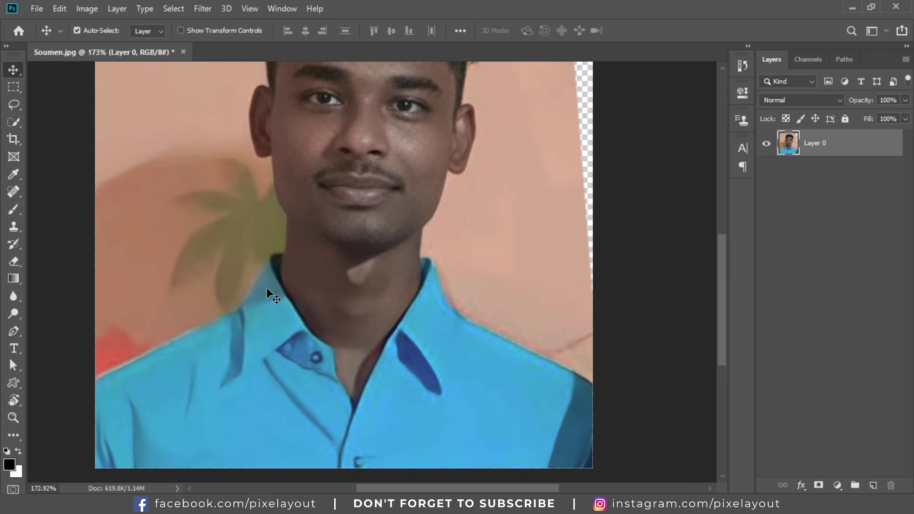
{"action": "scroll", "coordinate": [470, 415], "scroll_direction": "up", "scroll_amount": 1}
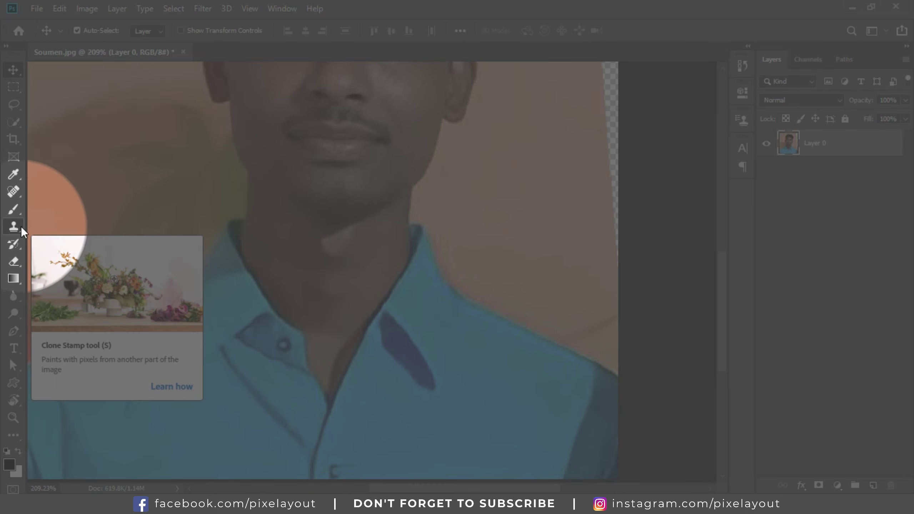
{"action": "left_click", "coordinate": [12, 230]}
{"action": "scroll", "coordinate": [392, 353], "scroll_direction": "down", "scroll_amount": 2}
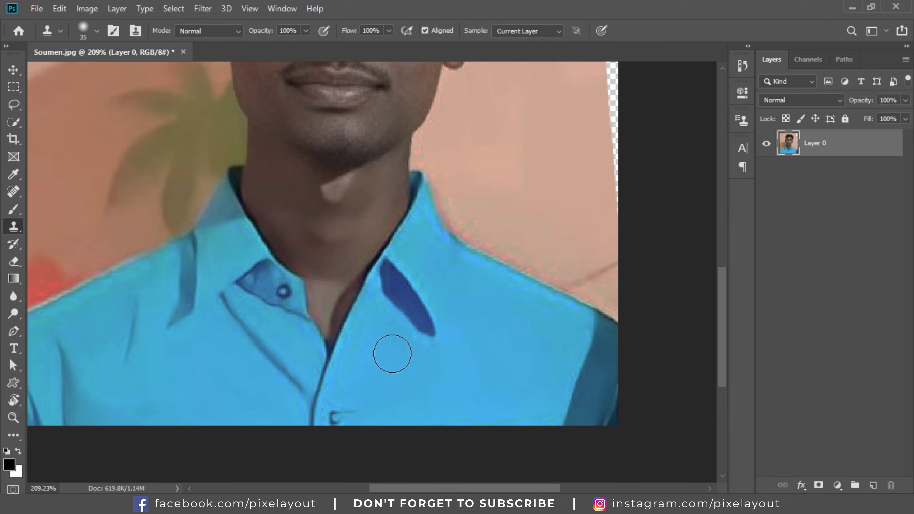
{"action": "scroll", "coordinate": [218, 219], "scroll_direction": "up", "scroll_amount": 3}
{"action": "scroll", "coordinate": [213, 205], "scroll_direction": "up", "scroll_amount": 3}
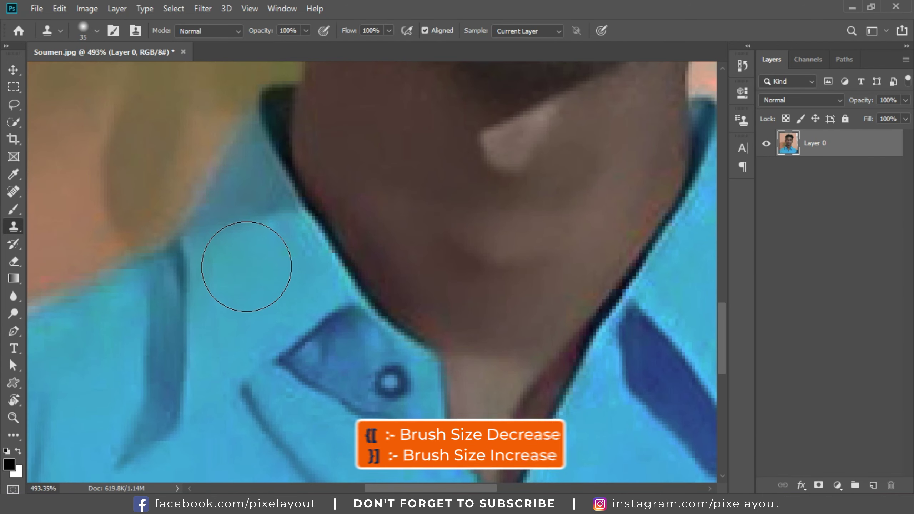
{"action": "key", "text": "bracketleft"}
{"action": "key", "text": "bracketleft"}
{"action": "key", "text": "bracketleft"}
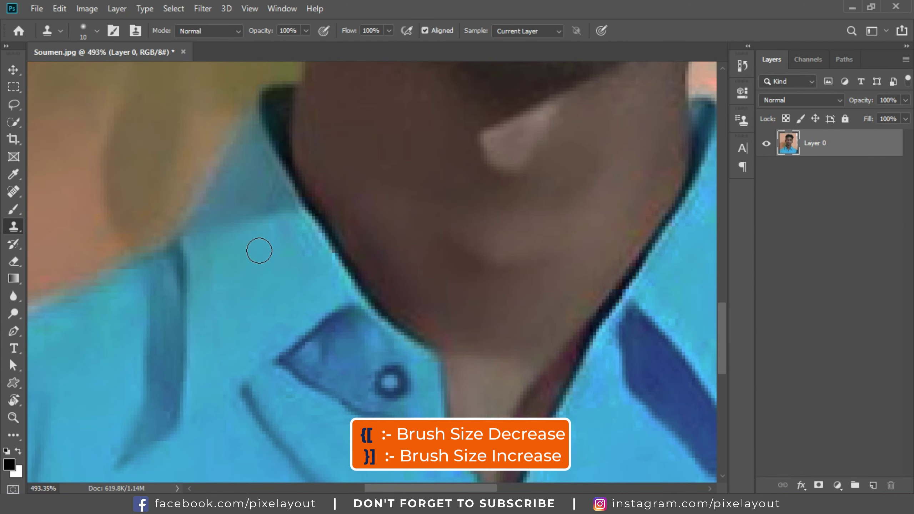
{"action": "mouse_move", "coordinate": [259, 250]}
{"action": "left_mouse_down"}
{"action": "mouse_move", "coordinate": [209, 188]}
{"action": "mouse_move", "coordinate": [212, 198]}
{"action": "left_mouse_up"}
{"action": "scroll", "coordinate": [221, 204], "scroll_direction": "down", "scroll_amount": 2}
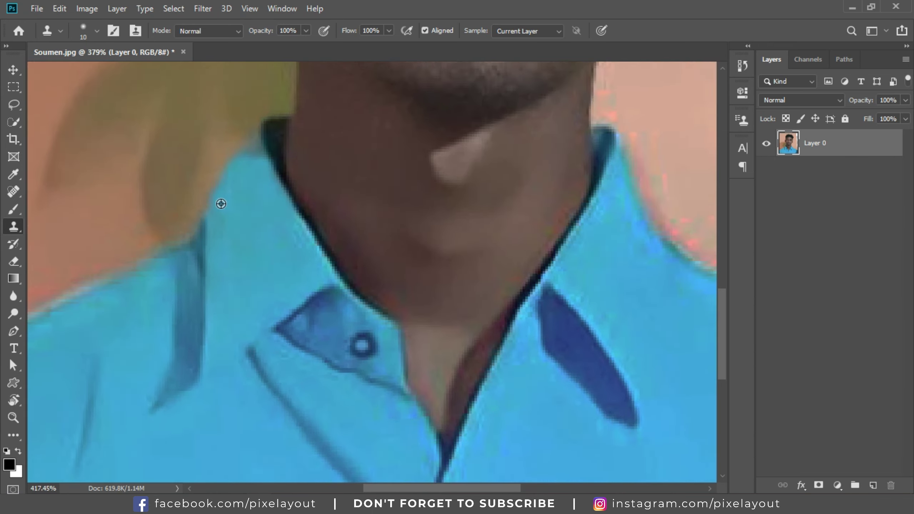
{"action": "scroll", "coordinate": [221, 204], "scroll_direction": "up", "scroll_amount": 1}
{"action": "scroll", "coordinate": [211, 245], "scroll_direction": "up", "scroll_amount": 2}
{"action": "left_click_drag", "start_coordinate": [257, 225], "coordinate": [254, 184]}
- Clone blue fabric over the right shoulder and lower-right shirt edges with a larger brush
{"action": "scroll", "coordinate": [253, 184], "scroll_direction": "up", "scroll_amount": 2}
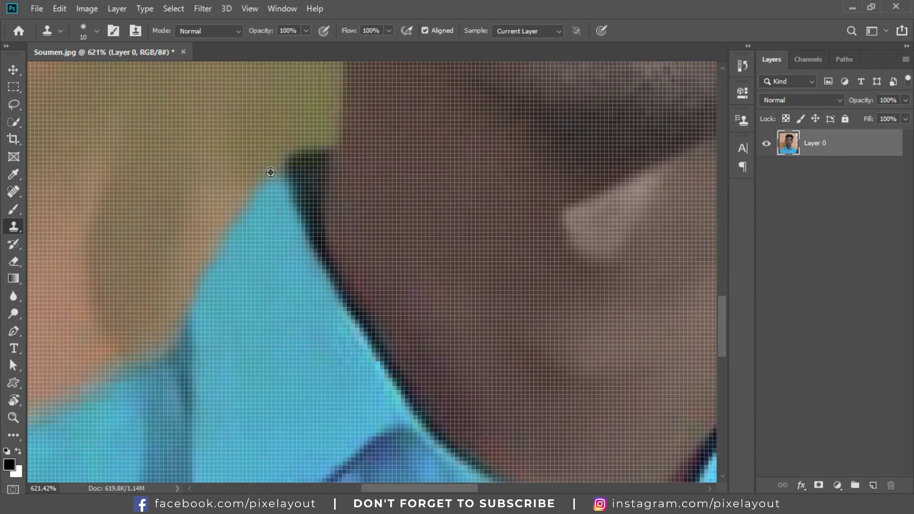
{"action": "scroll", "coordinate": [271, 172], "scroll_direction": "up", "scroll_amount": 1}
{"action": "key", "text": "bracketleft"}
{"action": "key", "text": "bracketleft"}
{"action": "key", "text": "bracketleft"}
{"action": "scroll", "coordinate": [375, 302], "scroll_direction": "down", "scroll_amount": 10}
{"action": "scroll", "coordinate": [394, 290], "scroll_direction": "up", "scroll_amount": 5}
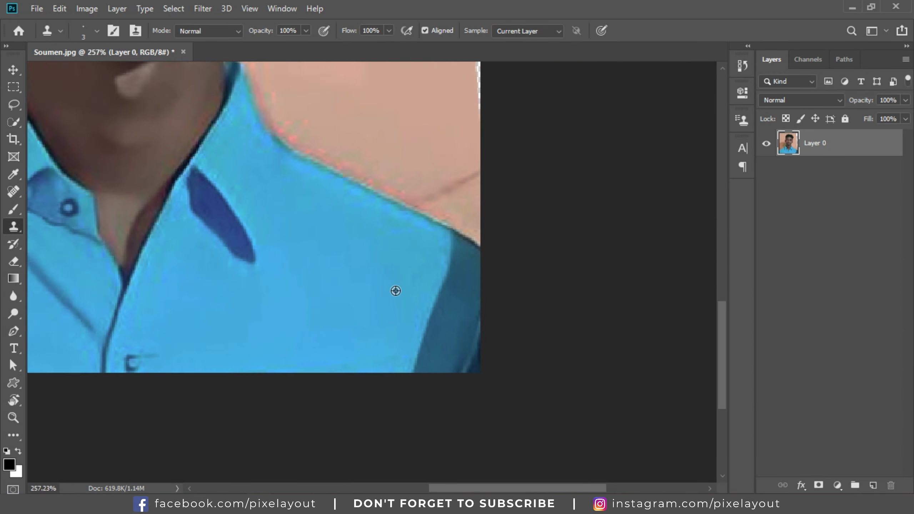
{"action": "key", "text": "bracketright"}
{"action": "key", "text": "bracketright"}
{"action": "key", "text": "bracketright"}
{"action": "mouse_move", "coordinate": [461, 237]}
{"action": "left_mouse_down"}
{"action": "mouse_move", "coordinate": [467, 321]}
{"action": "mouse_move", "coordinate": [423, 374]}
{"action": "mouse_move", "coordinate": [424, 332]}
{"action": "mouse_move", "coordinate": [482, 281]}
{"action": "mouse_move", "coordinate": [455, 226]}
{"action": "mouse_move", "coordinate": [473, 243]}
{"action": "left_mouse_up"}
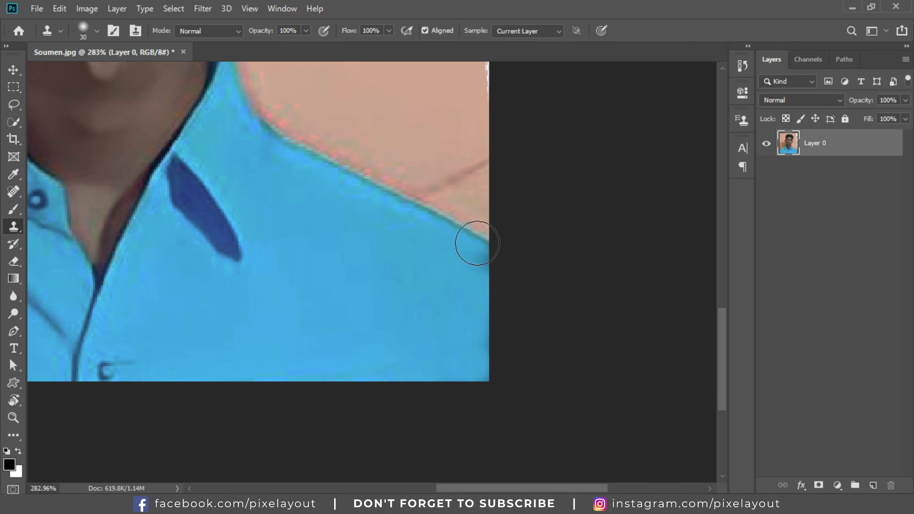
{"action": "scroll", "coordinate": [482, 259], "scroll_direction": "down", "scroll_amount": 3}
{"action": "left_click_drag", "start_coordinate": [597, 347], "coordinate": [592, 296]}
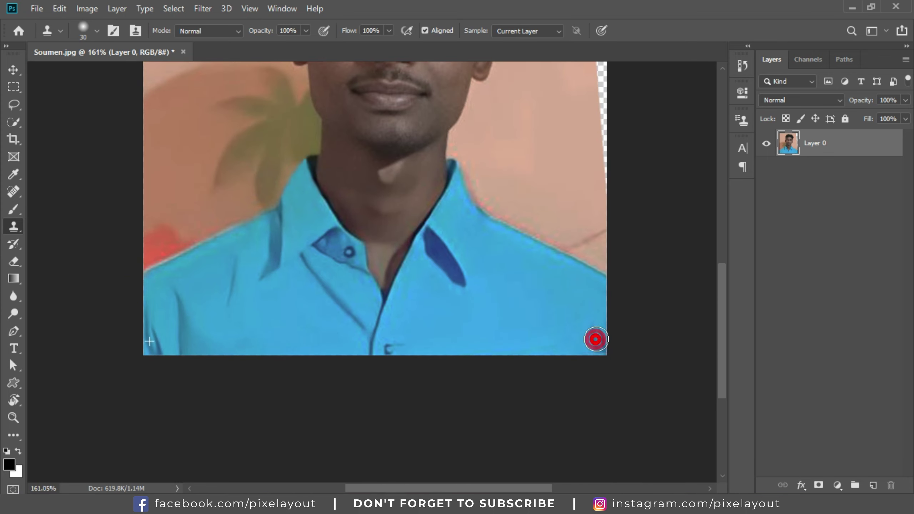
{"action": "scroll", "coordinate": [604, 370], "scroll_direction": "up", "scroll_amount": 3}
{"action": "scroll", "coordinate": [604, 370], "scroll_direction": "down", "scroll_amount": 2}
{"action": "scroll", "coordinate": [639, 378], "scroll_direction": "down", "scroll_amount": 1}
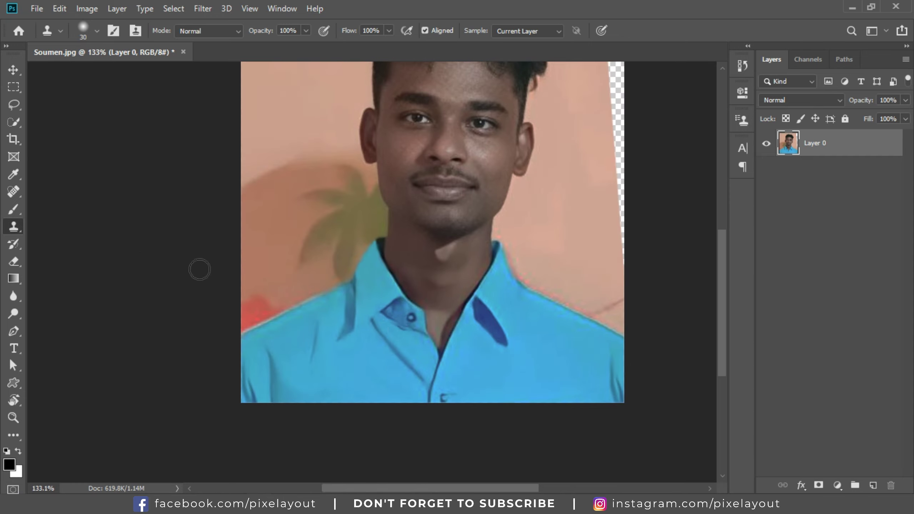
{"action": "left_click", "coordinate": [14, 71]}
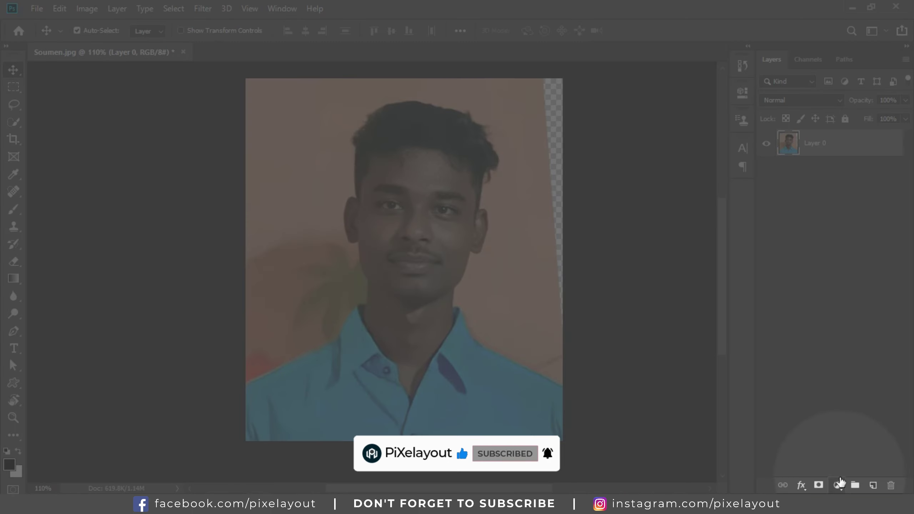
- Add a Brightness/Contrast adjustment layer with Brightness 55 and Contrast 0
{"action": "left_click", "coordinate": [839, 484]}
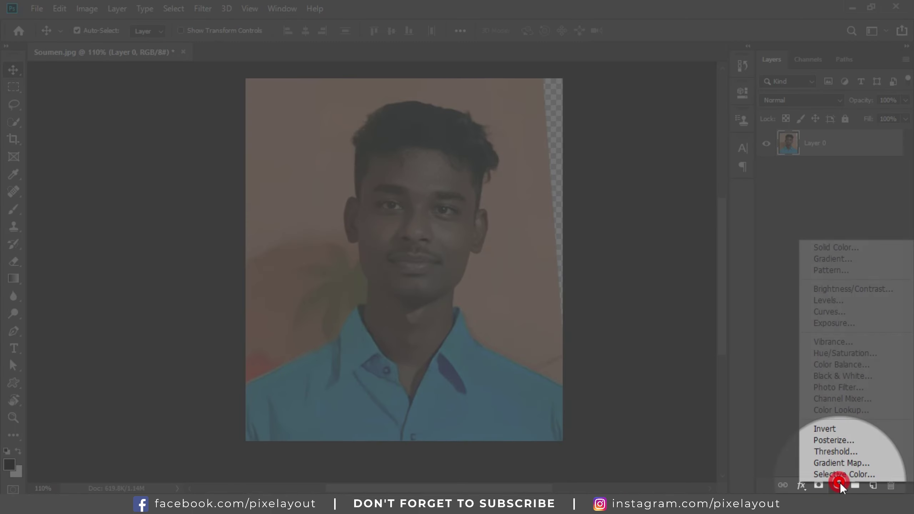
{"action": "left_click", "coordinate": [831, 290]}
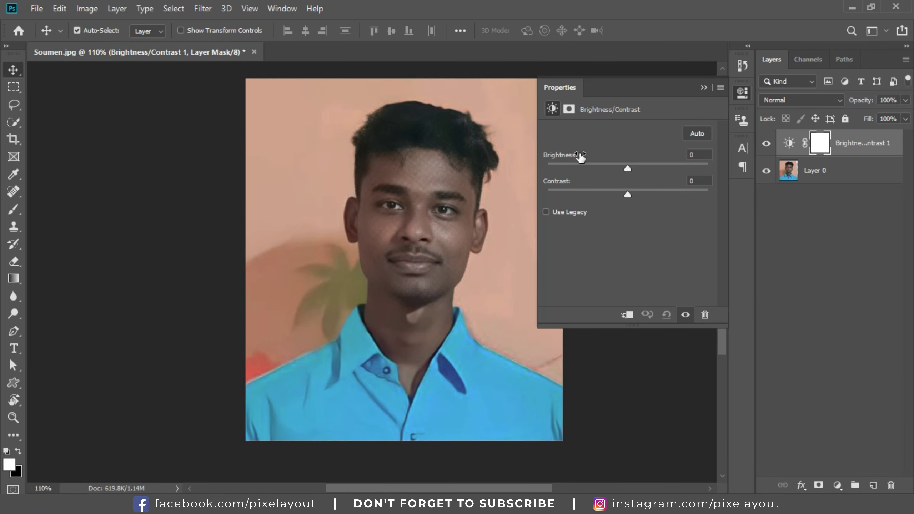
{"action": "left_click_drag", "start_coordinate": [626, 171], "coordinate": [660, 169]}
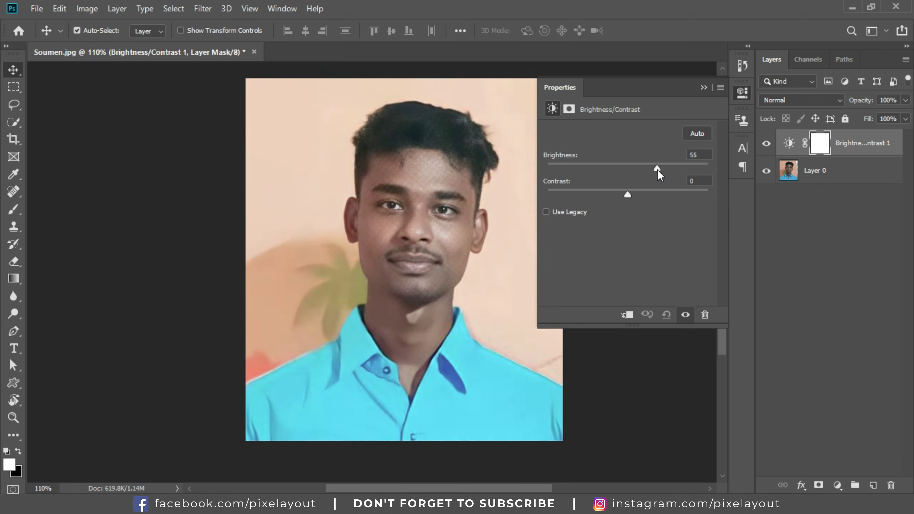
{"action": "left_click", "coordinate": [657, 169]}
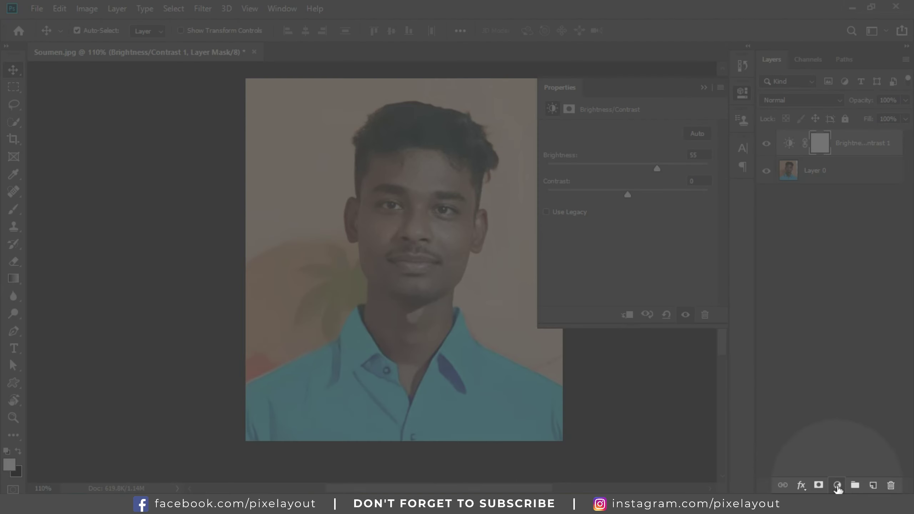
{"action": "left_click", "coordinate": [838, 486]}
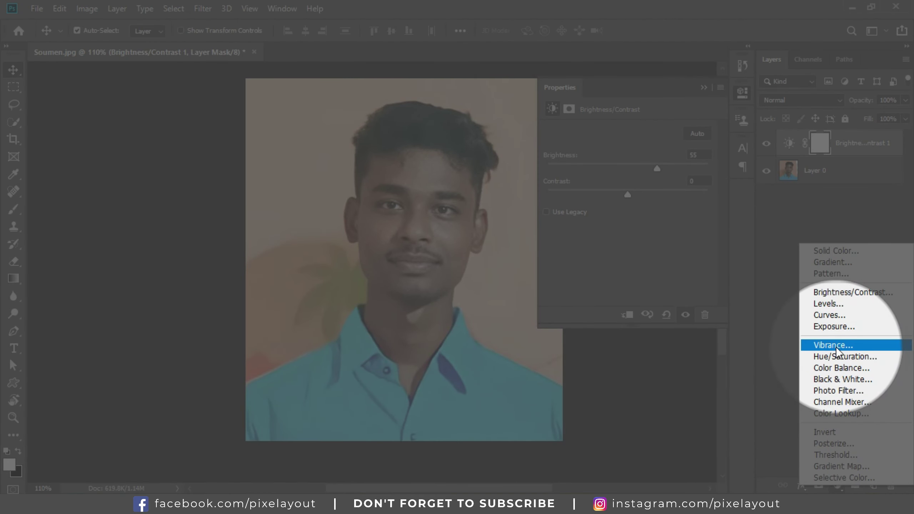
- Add a Vibrance adjustment layer with Vibrance +45 and Saturation +23
{"action": "left_click", "coordinate": [836, 345]}
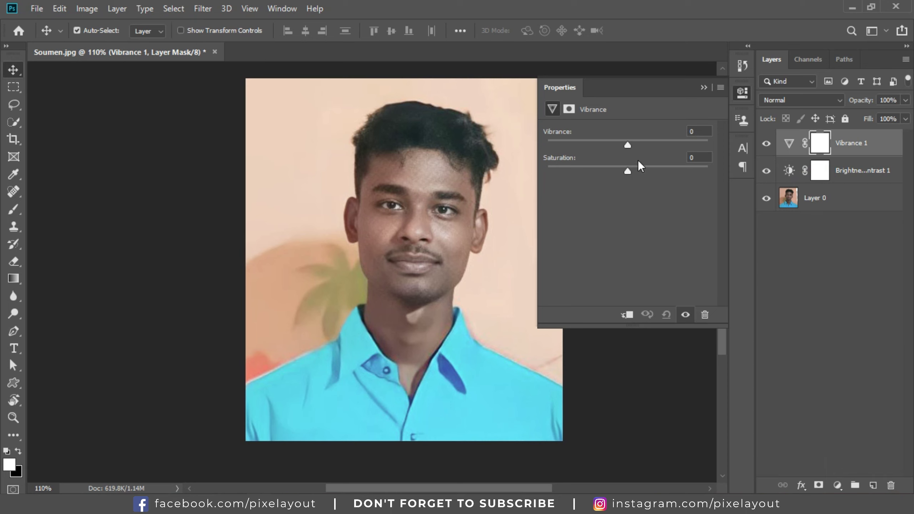
{"action": "left_click_drag", "start_coordinate": [626, 145], "coordinate": [662, 148]}
{"action": "left_click_drag", "start_coordinate": [628, 170], "coordinate": [639, 170]}
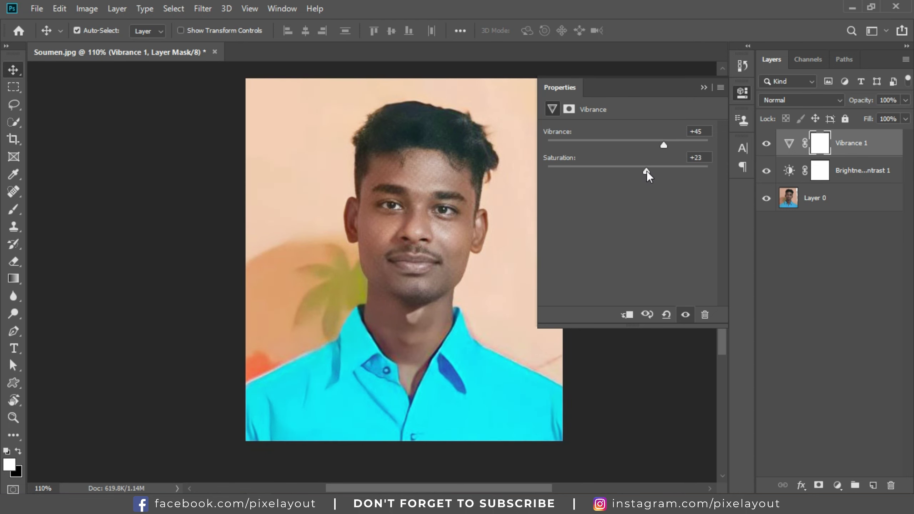
{"action": "left_click_drag", "start_coordinate": [649, 170], "coordinate": [649, 172]}
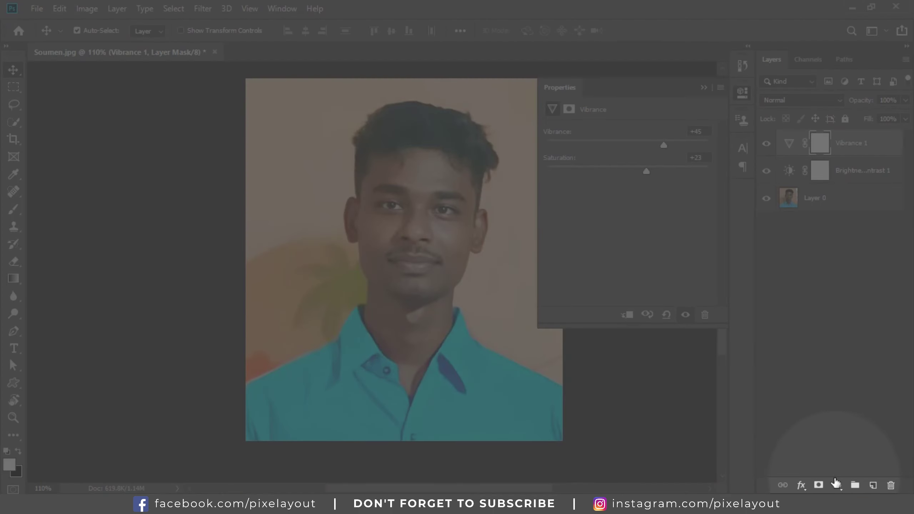
- Add a Warming Filter (85) Photo Filter at density 3, stacked below Vibrance 1
{"action": "left_click", "coordinate": [836, 484]}
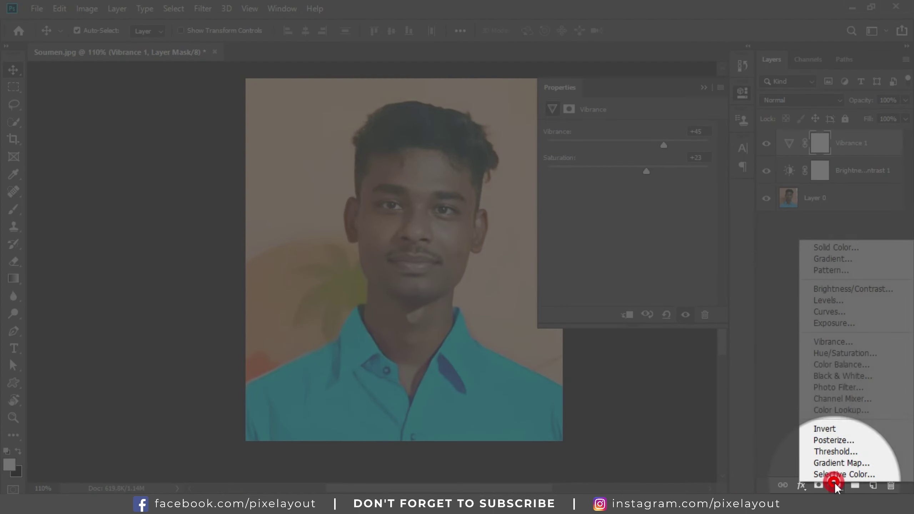
{"action": "left_click", "coordinate": [837, 386]}
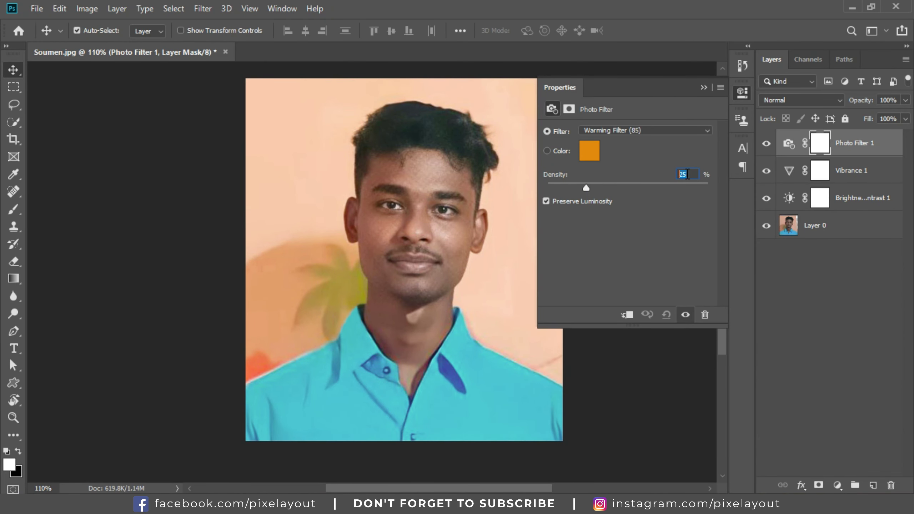
{"action": "mouse_move", "coordinate": [585, 188]}
{"action": "left_mouse_down"}
{"action": "mouse_move", "coordinate": [568, 189]}
{"action": "mouse_move", "coordinate": [593, 189]}
{"action": "left_mouse_up"}
{"action": "left_click", "coordinate": [742, 92]}
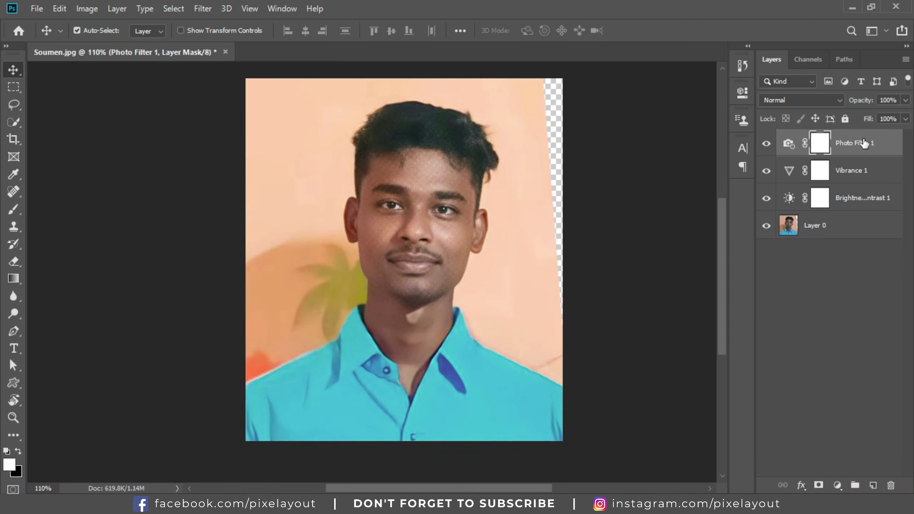
{"action": "left_click_drag", "start_coordinate": [863, 143], "coordinate": [839, 172]}
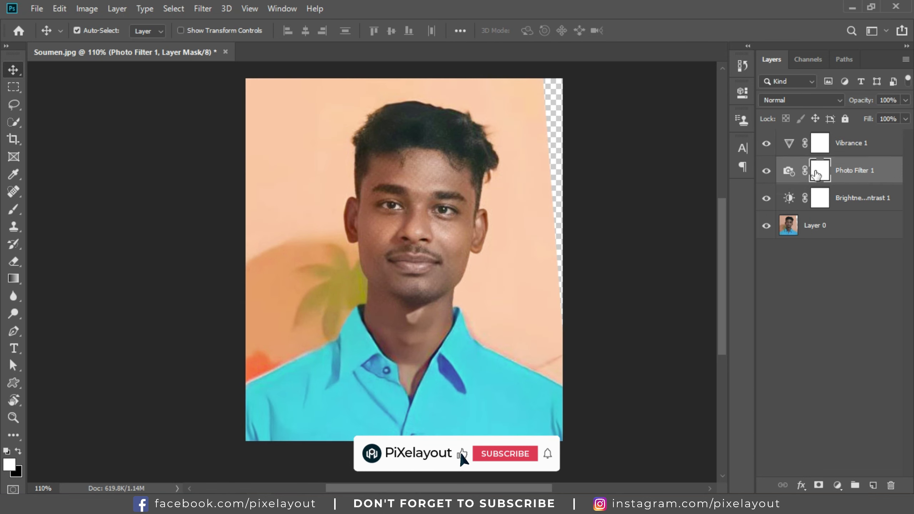
- Group the Brightness/Contrast, Vibrance and Photo Filter layers, toggling the group to compare
{"action": "left_click", "coordinate": [856, 200], "text": "shift"}
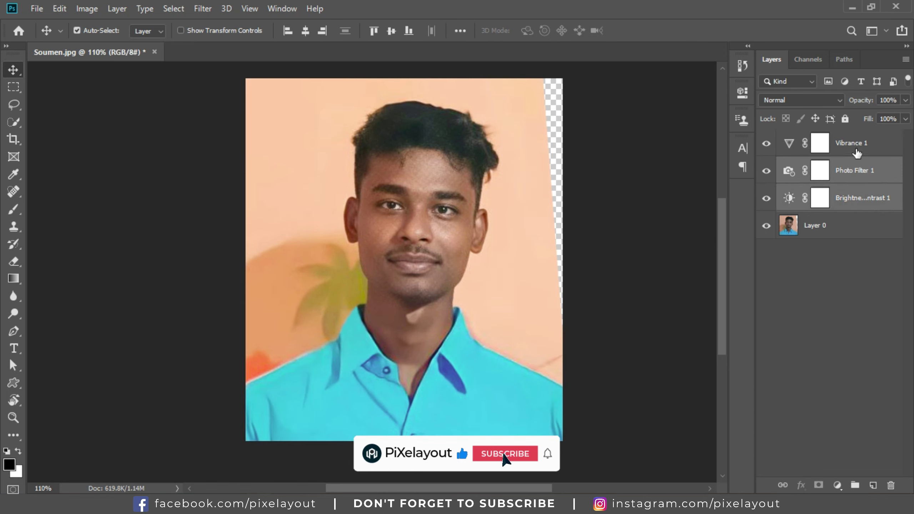
{"action": "left_click", "coordinate": [856, 150], "text": "shift"}
{"action": "left_click", "coordinate": [855, 201], "text": "shift"}
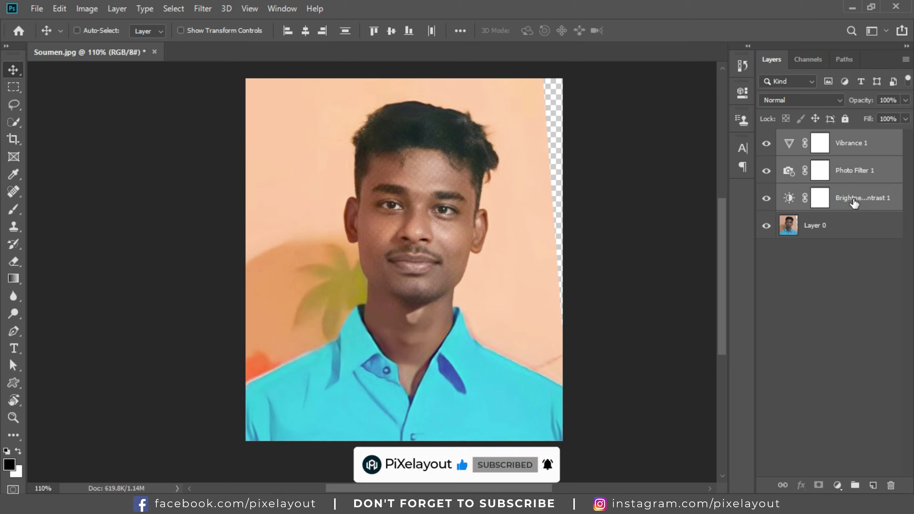
{"action": "key", "text": "ctrl+g"}
{"action": "left_click", "coordinate": [767, 137]}
{"action": "left_click", "coordinate": [767, 138]}
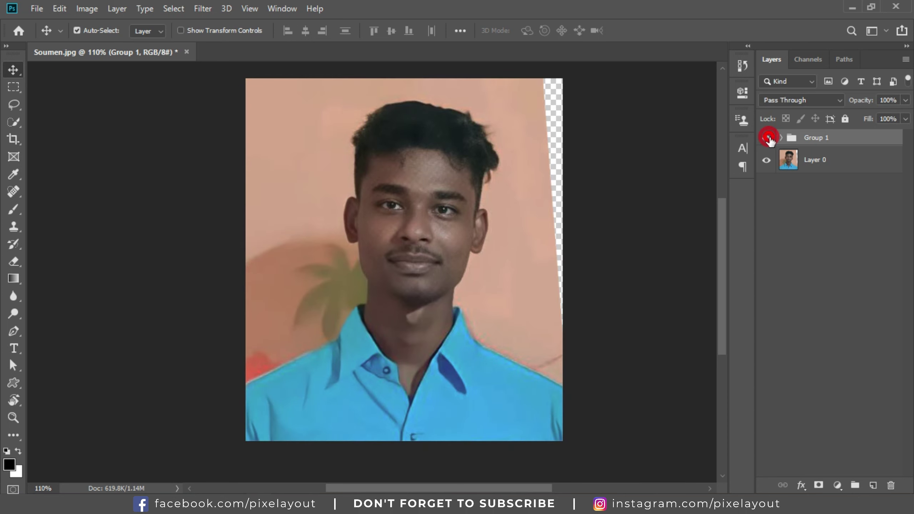
{"action": "left_click", "coordinate": [767, 137]}
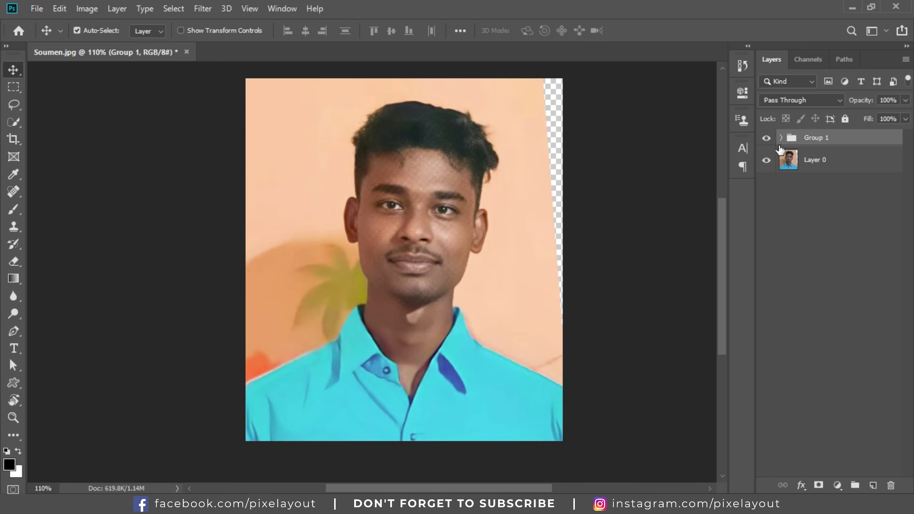
- Merge the adjustment group with Layer 0 into one layer named Group 1
{"action": "left_click", "coordinate": [841, 169]}
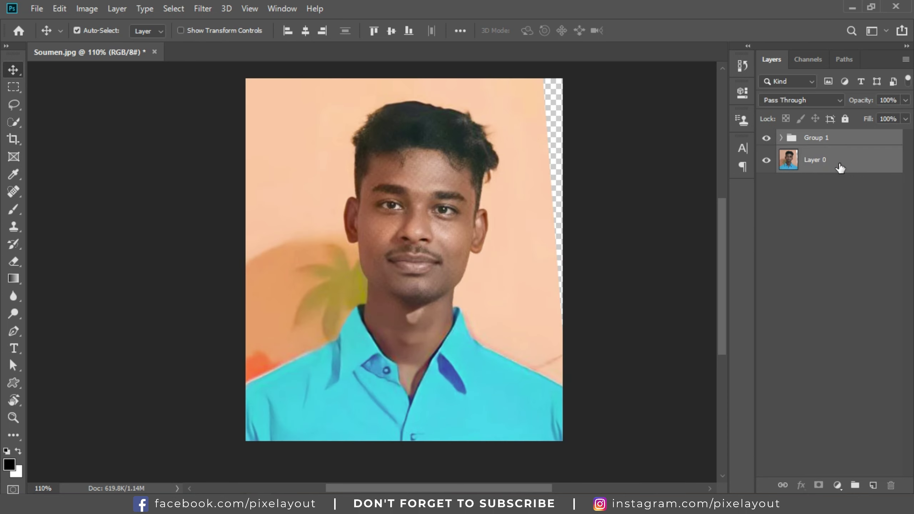
{"action": "right_click", "coordinate": [840, 169]}
{"action": "left_click", "coordinate": [697, 395]}
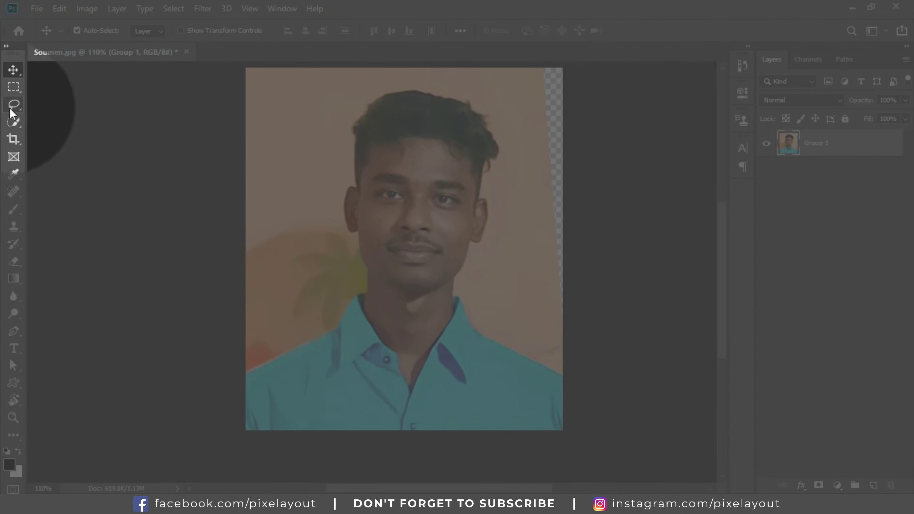
- Quick-select the young man's head, face, neck and whole shirt
{"action": "left_click", "coordinate": [16, 122]}
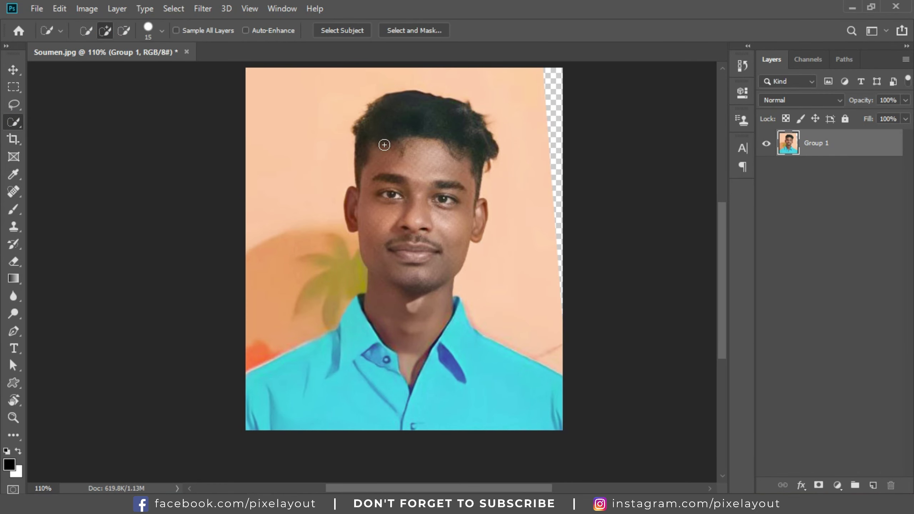
{"action": "left_click_drag", "start_coordinate": [431, 251], "coordinate": [408, 356]}
{"action": "left_click_drag", "start_coordinate": [316, 374], "coordinate": [495, 419]}
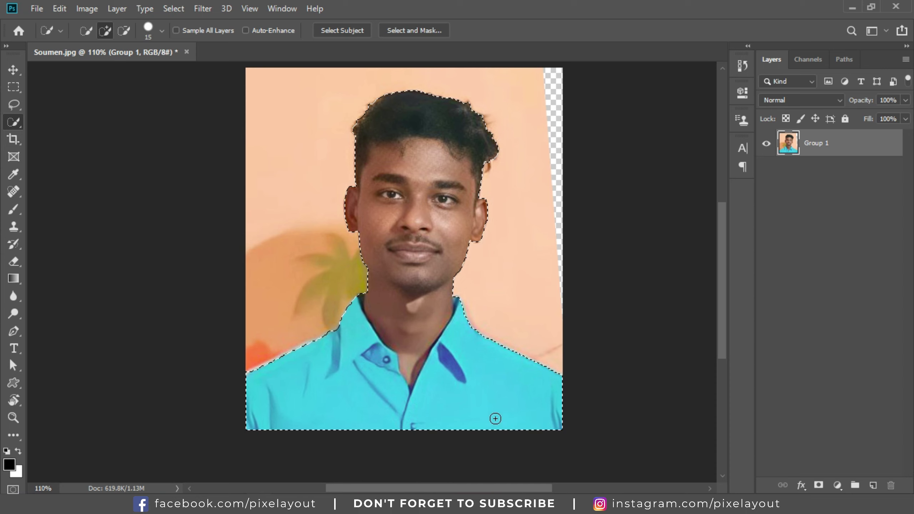
- Subtract stray peach background around the hair from the selection
{"action": "scroll", "coordinate": [498, 198], "scroll_direction": "up", "scroll_amount": 1}
{"action": "scroll", "coordinate": [497, 198], "scroll_direction": "up", "scroll_amount": 5}
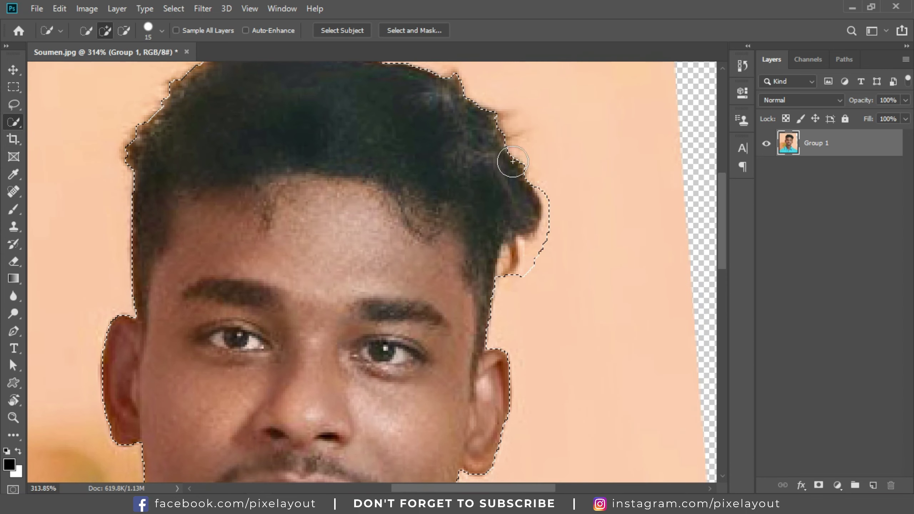
{"action": "scroll", "coordinate": [500, 204], "scroll_direction": "down", "scroll_amount": 2}
{"action": "scroll", "coordinate": [317, 108], "scroll_direction": "up", "scroll_amount": 1}
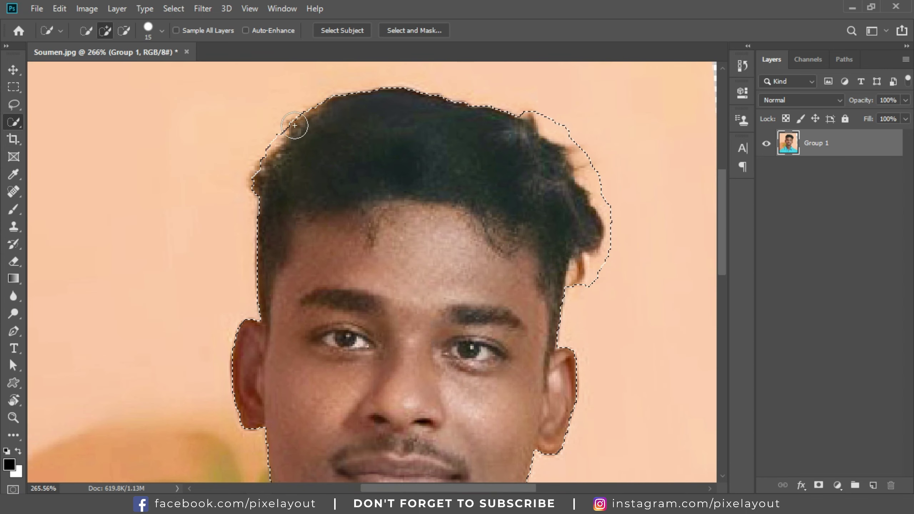
{"action": "left_click_drag", "start_coordinate": [294, 126], "coordinate": [275, 163]}
{"action": "scroll", "coordinate": [280, 164], "scroll_direction": "right", "scroll_amount": 3}
{"action": "scroll", "coordinate": [520, 204], "scroll_direction": "up", "scroll_amount": 1}
{"action": "left_click_drag", "start_coordinate": [520, 204], "coordinate": [500, 125]}
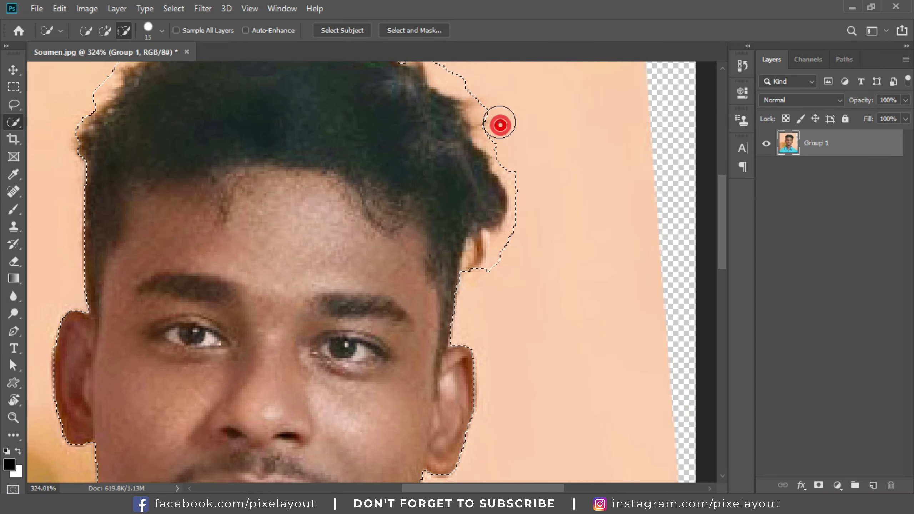
{"action": "scroll", "coordinate": [500, 125], "scroll_direction": "up", "scroll_amount": 2}
{"action": "scroll", "coordinate": [508, 325], "scroll_direction": "down", "scroll_amount": 3}
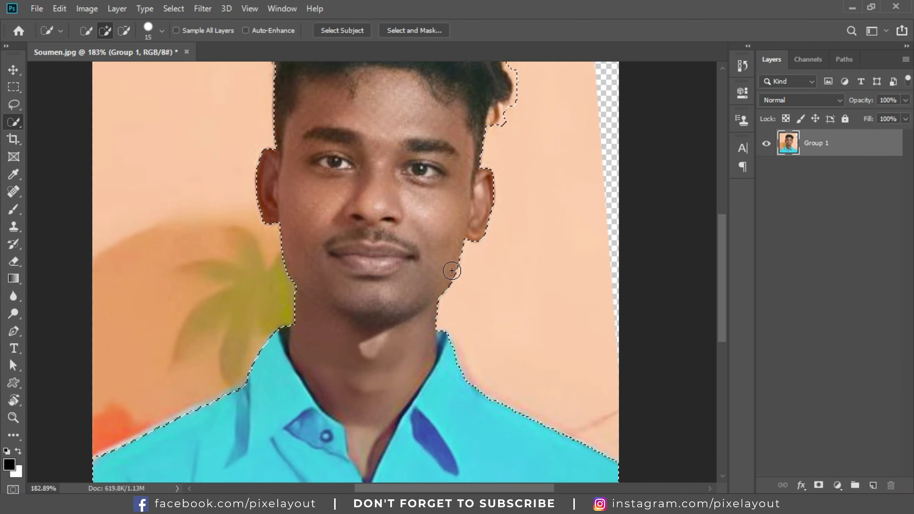
{"action": "scroll", "coordinate": [452, 270], "scroll_direction": "down", "scroll_amount": 2}
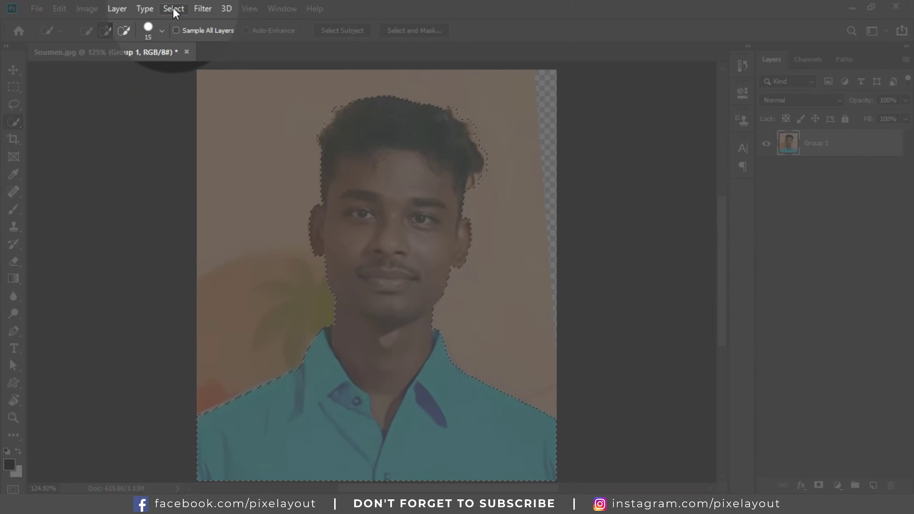
- Feather the subject selection by 3 pixels
{"action": "left_click", "coordinate": [173, 9]}
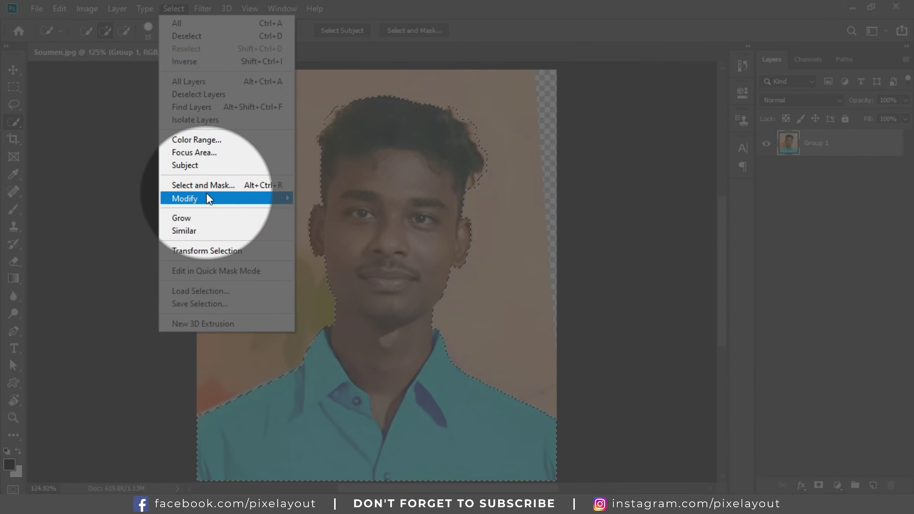
{"action": "mouse_move", "coordinate": [209, 199]}
{"action": "left_click", "coordinate": [329, 245]}
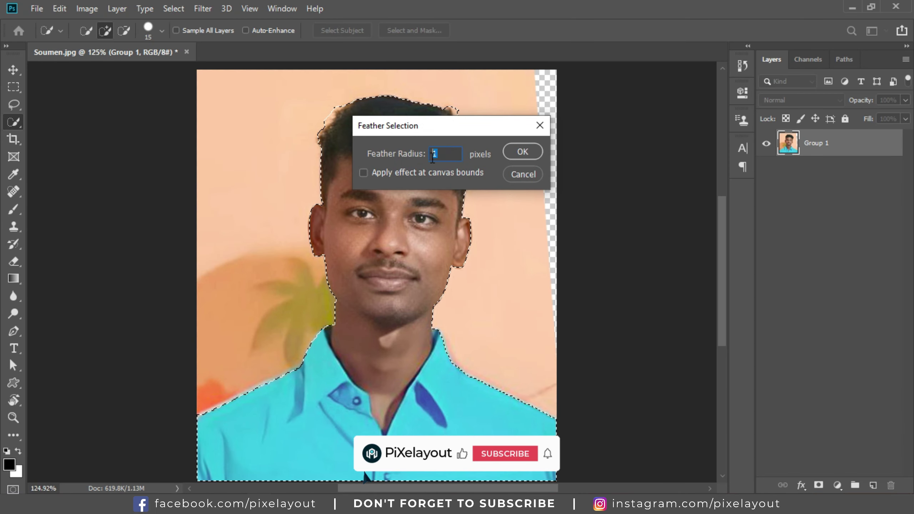
{"action": "type", "text": "3"}
{"action": "left_click", "coordinate": [522, 151]}
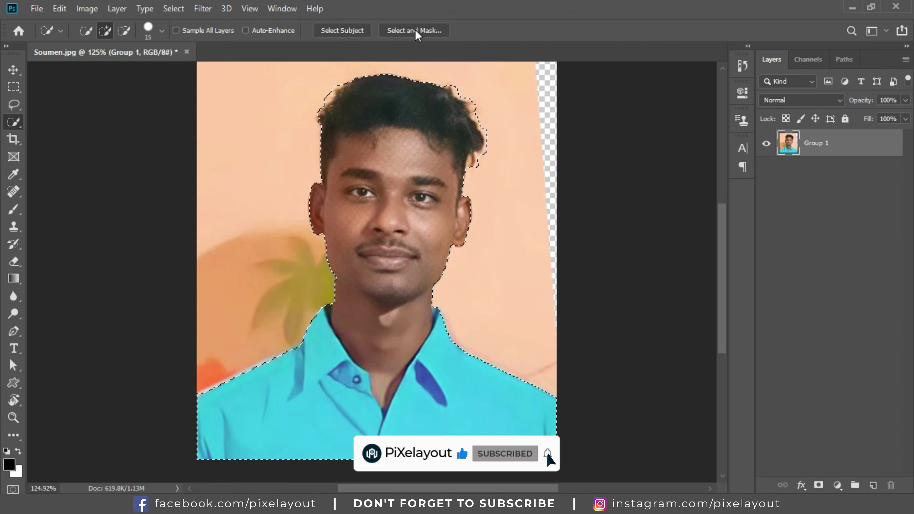
- Refine the hair edges in Select and Mask with Decontaminate Colors, outputting a masked new layer
{"action": "left_click", "coordinate": [415, 29]}
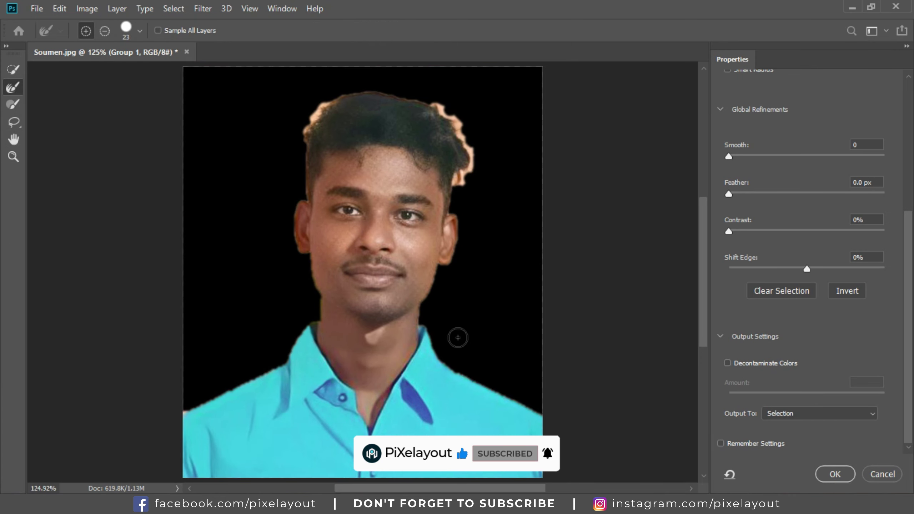
{"action": "scroll", "coordinate": [447, 153], "scroll_direction": "up", "scroll_amount": 5}
{"action": "left_click_drag", "start_coordinate": [471, 238], "coordinate": [435, 97]}
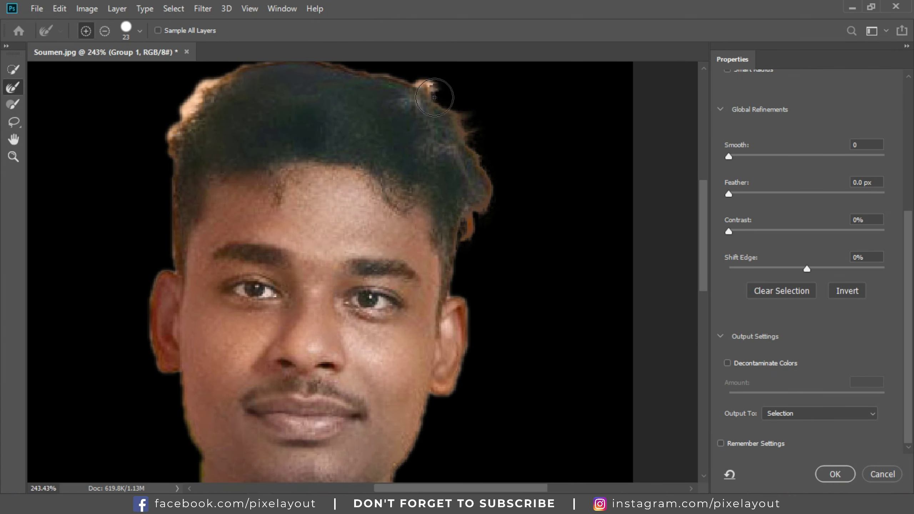
{"action": "left_click_drag", "start_coordinate": [216, 74], "coordinate": [164, 136]}
{"action": "scroll", "coordinate": [164, 163], "scroll_direction": "down", "scroll_amount": 3}
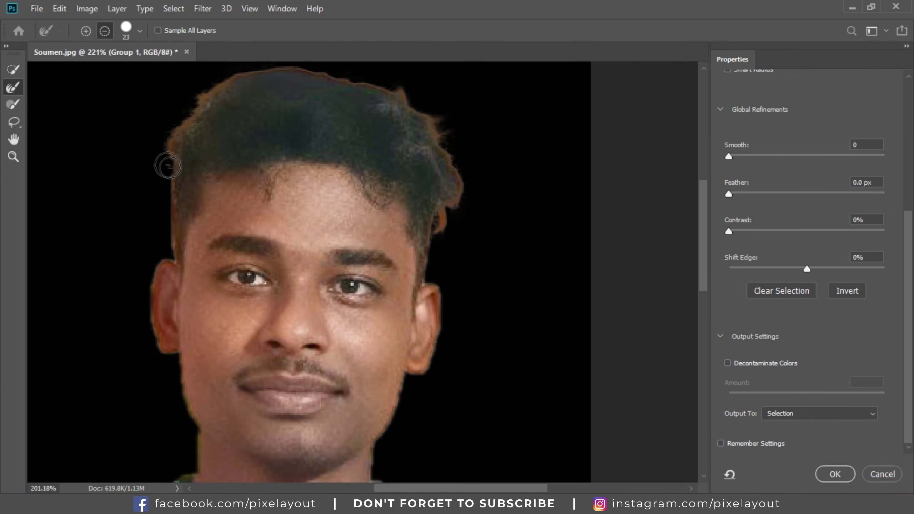
{"action": "scroll", "coordinate": [156, 282], "scroll_direction": "up", "scroll_amount": 1}
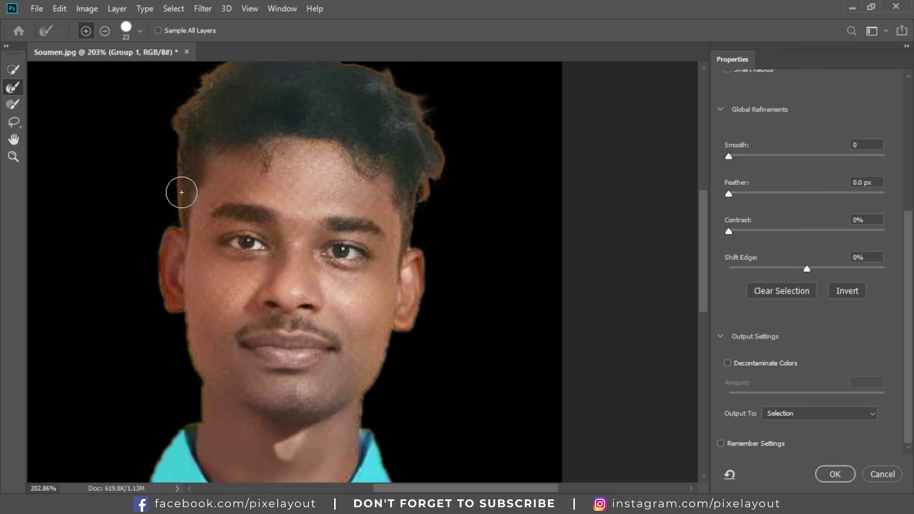
{"action": "scroll", "coordinate": [441, 220], "scroll_direction": "down", "scroll_amount": 2}
{"action": "scroll", "coordinate": [441, 271], "scroll_direction": "down", "scroll_amount": 2}
{"action": "scroll", "coordinate": [182, 402], "scroll_direction": "up", "scroll_amount": 4}
{"action": "scroll", "coordinate": [280, 341], "scroll_direction": "up", "scroll_amount": 1}
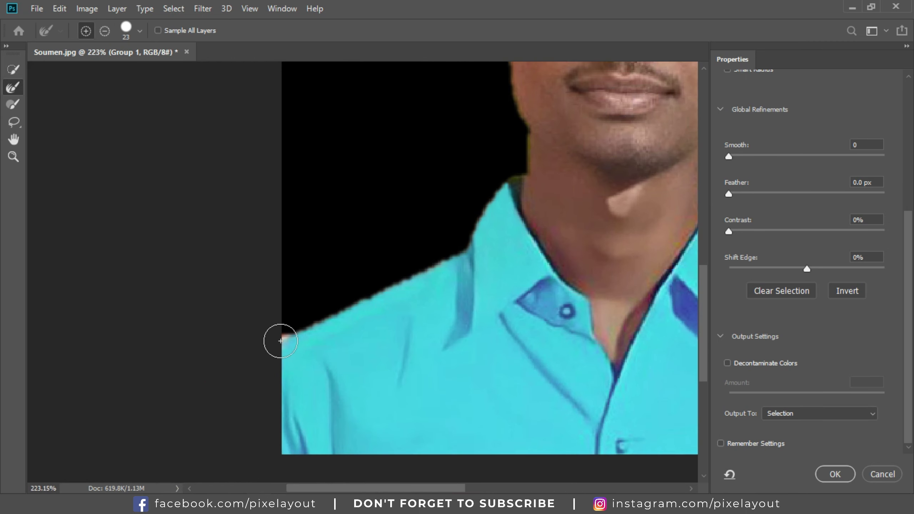
{"action": "scroll", "coordinate": [224, 335], "scroll_direction": "down", "scroll_amount": 3}
{"action": "left_click", "coordinate": [732, 365]}
{"action": "key", "text": "Return"}
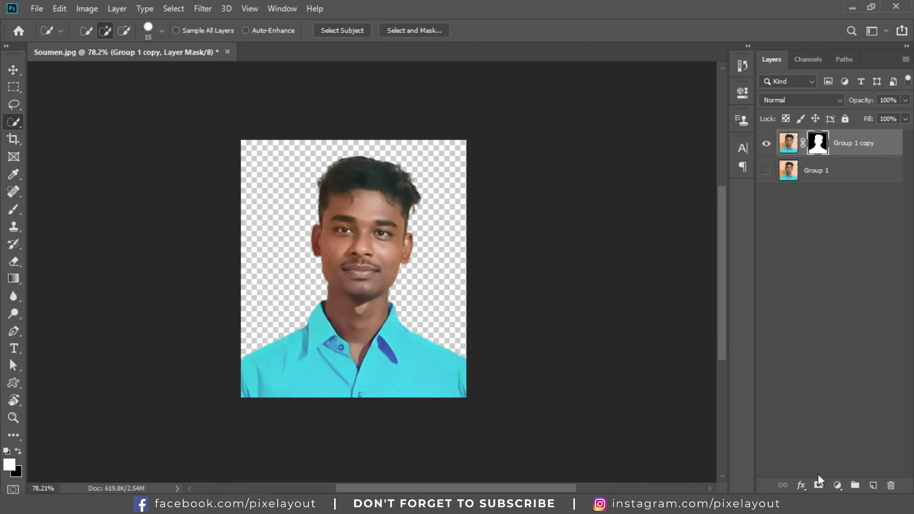
- Add a Solid Color fill layer in teal #02787c
{"action": "left_click", "coordinate": [837, 485]}
{"action": "left_click", "coordinate": [838, 485]}
{"action": "left_click", "coordinate": [824, 245]}
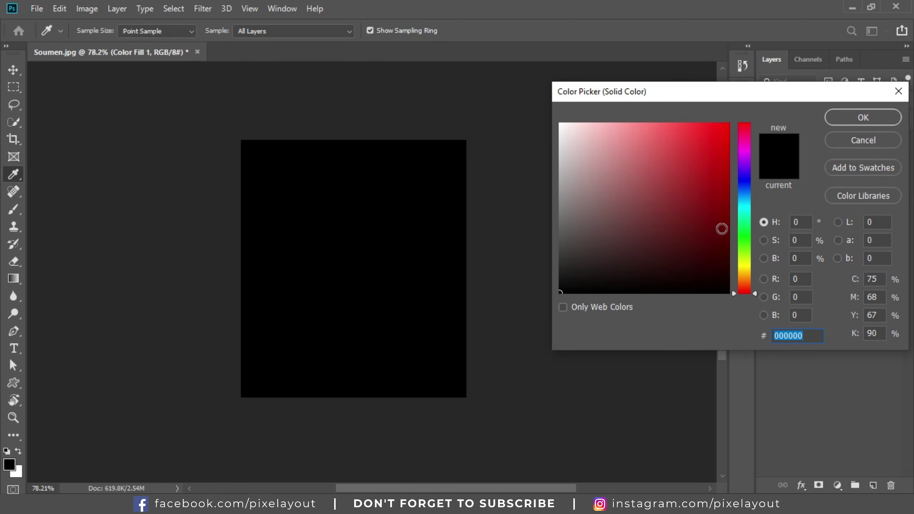
{"action": "left_click_drag", "start_coordinate": [744, 200], "coordinate": [745, 221]}
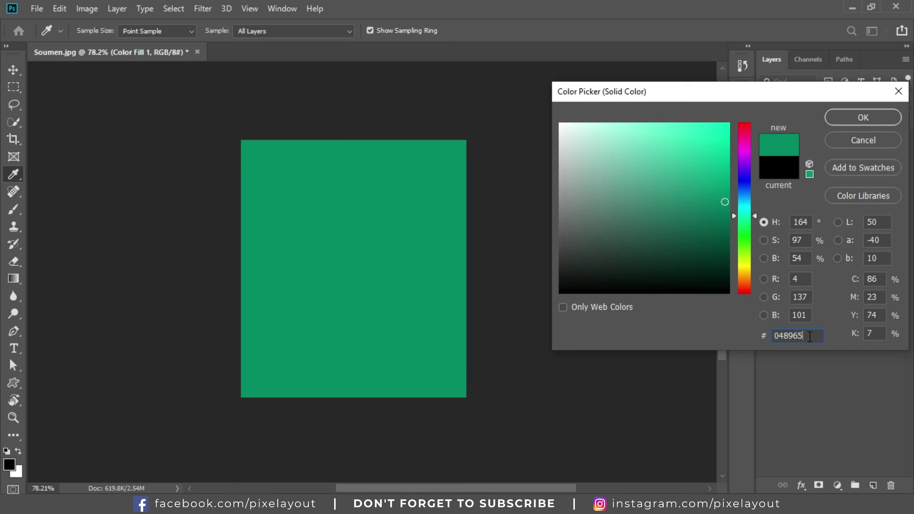
{"action": "type", "text": "02787c"}
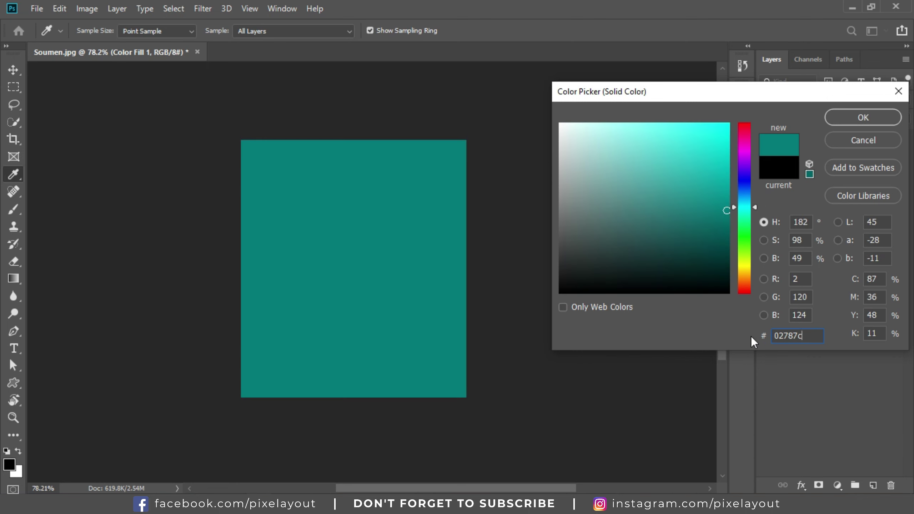
{"action": "left_click", "coordinate": [863, 118]}
- Place the teal fill below Group 1 copy and merge all layers into one
{"action": "key", "text": "w"}
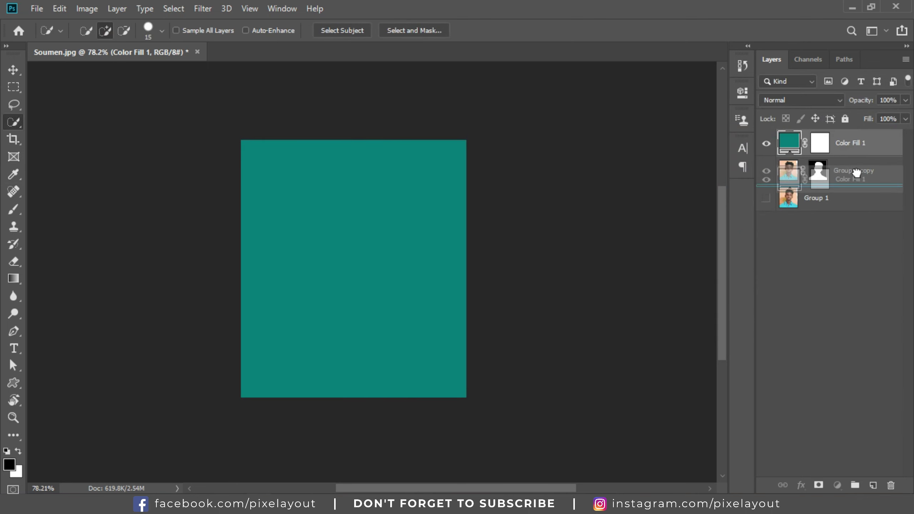
{"action": "left_click", "coordinate": [767, 142]}
{"action": "key", "text": "v"}
{"action": "scroll", "coordinate": [463, 164], "scroll_direction": "up", "scroll_amount": 2}
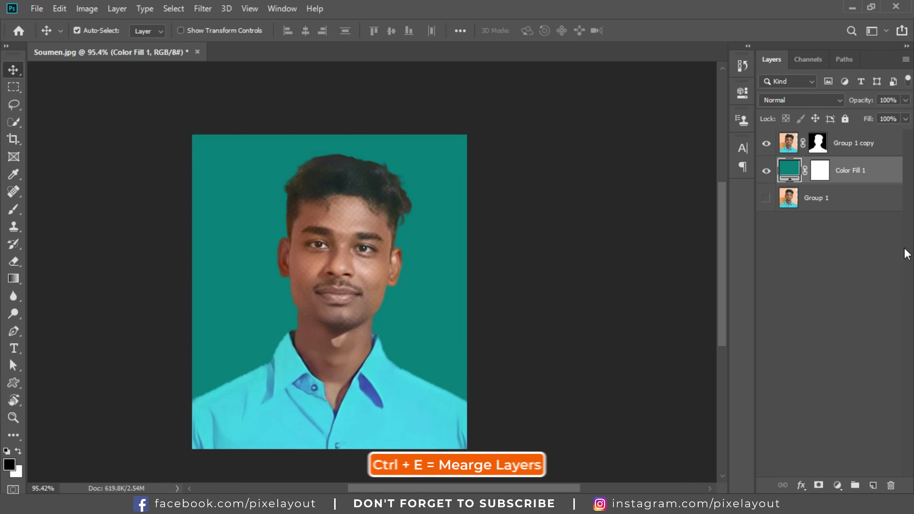
{"action": "left_click", "coordinate": [865, 207], "text": "shift"}
{"action": "left_click", "coordinate": [874, 143], "text": "shift"}
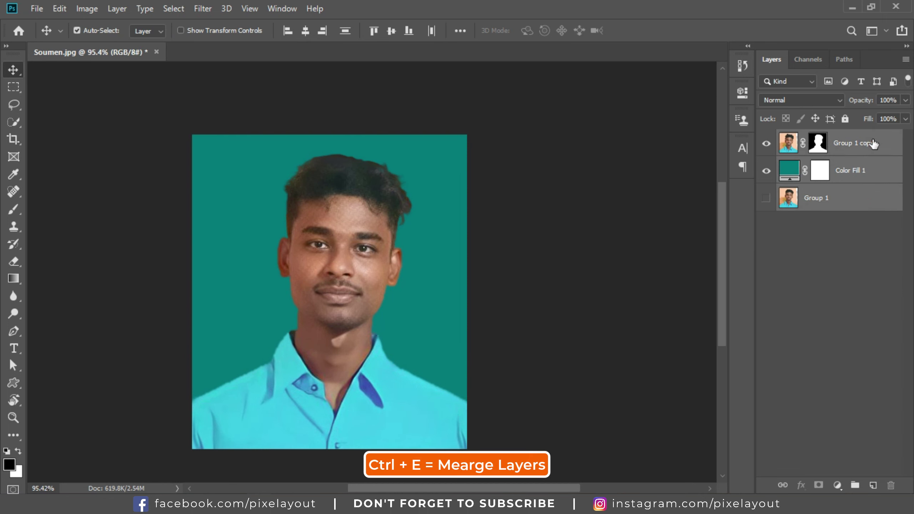
{"action": "key", "text": "ctrl+e"}
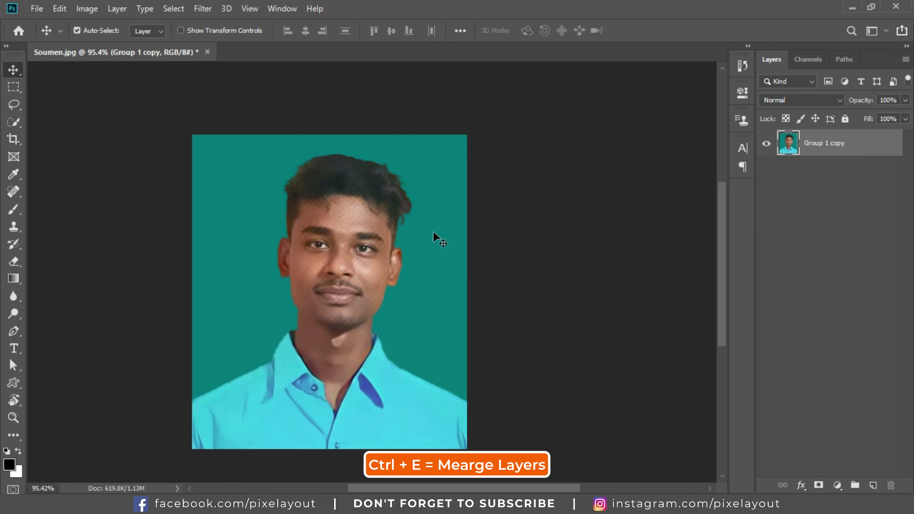
- Create a new blank document from the Print preset
{"action": "left_click", "coordinate": [34, 9]}
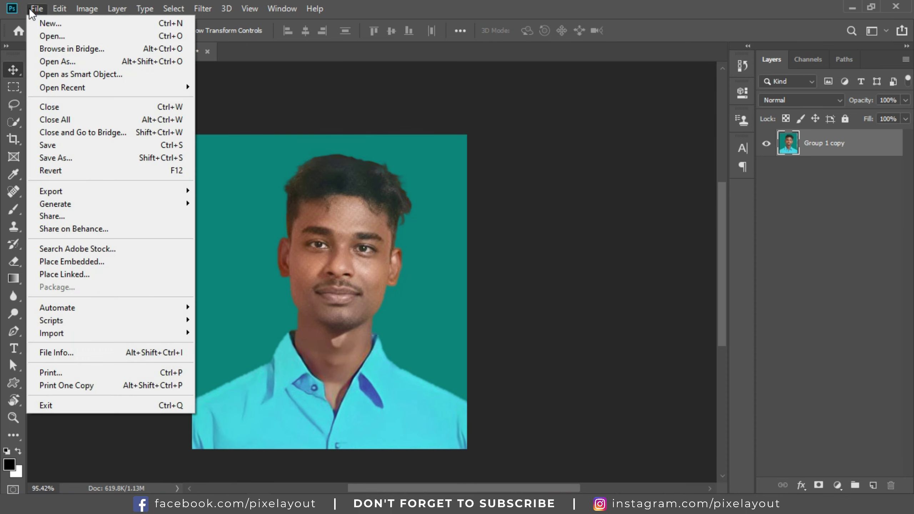
{"action": "left_click", "coordinate": [36, 9]}
{"action": "left_click", "coordinate": [50, 24]}
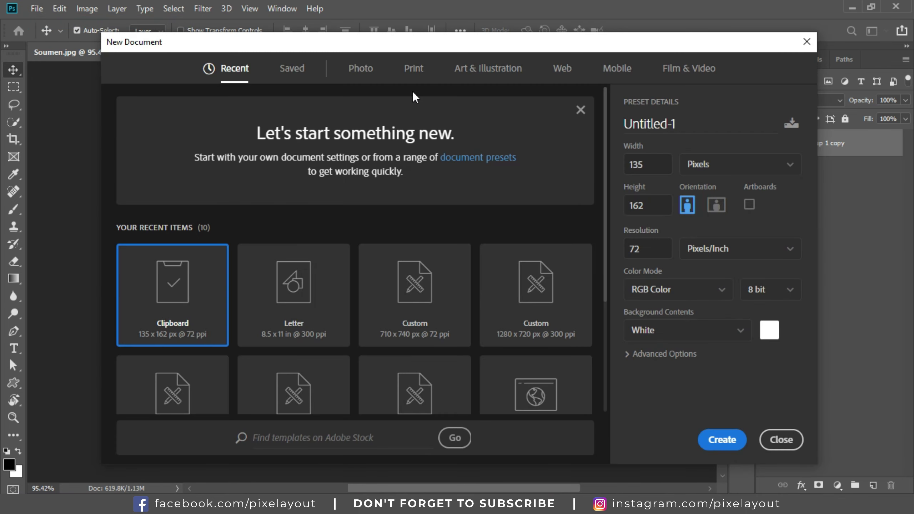
{"action": "left_click", "coordinate": [414, 70]}
{"action": "left_click", "coordinate": [723, 439]}
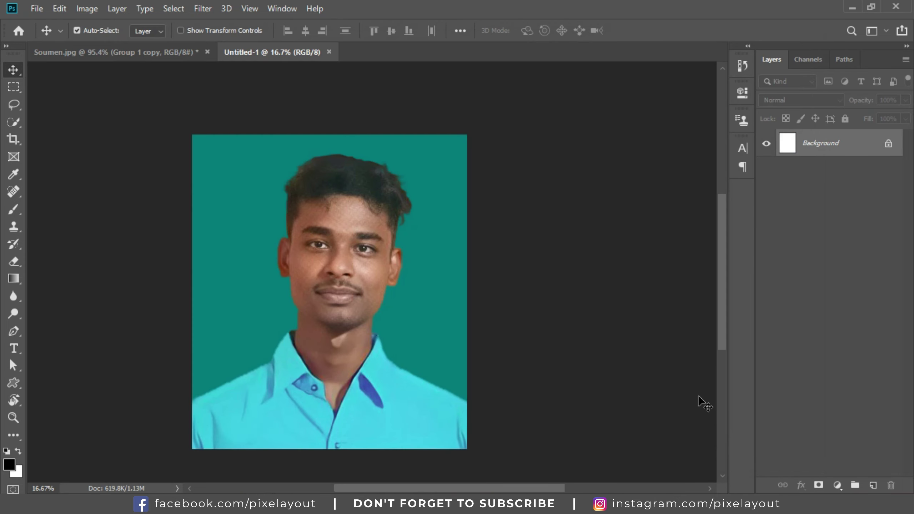
- Select the whole Soumen.jpg portrait and drag it into Untitled-1
{"action": "left_click", "coordinate": [136, 54]}
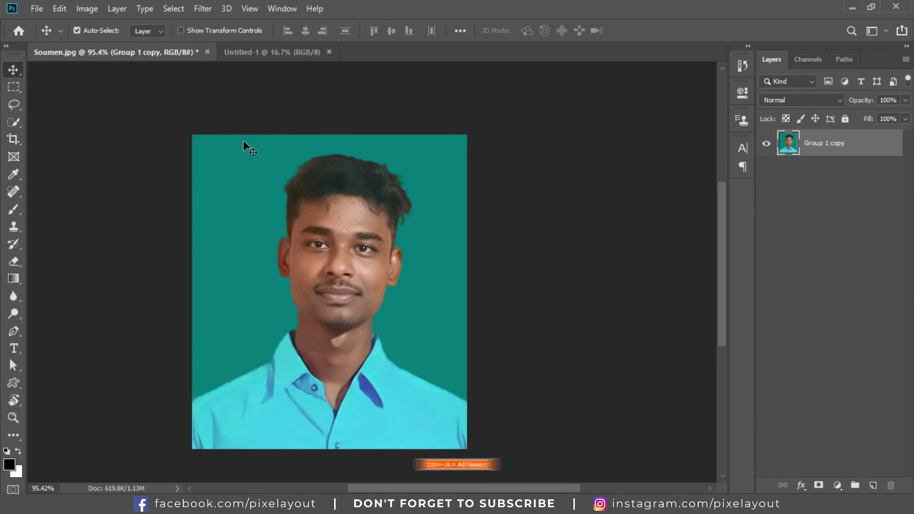
{"action": "key", "text": "ctrl+a"}
{"action": "mouse_move", "coordinate": [360, 304]}
{"action": "left_mouse_down"}
{"action": "mouse_move", "coordinate": [249, 40]}
{"action": "mouse_move", "coordinate": [380, 202]}
{"action": "mouse_move", "coordinate": [277, 146]}
{"action": "mouse_move", "coordinate": [453, 151]}
{"action": "left_mouse_up"}
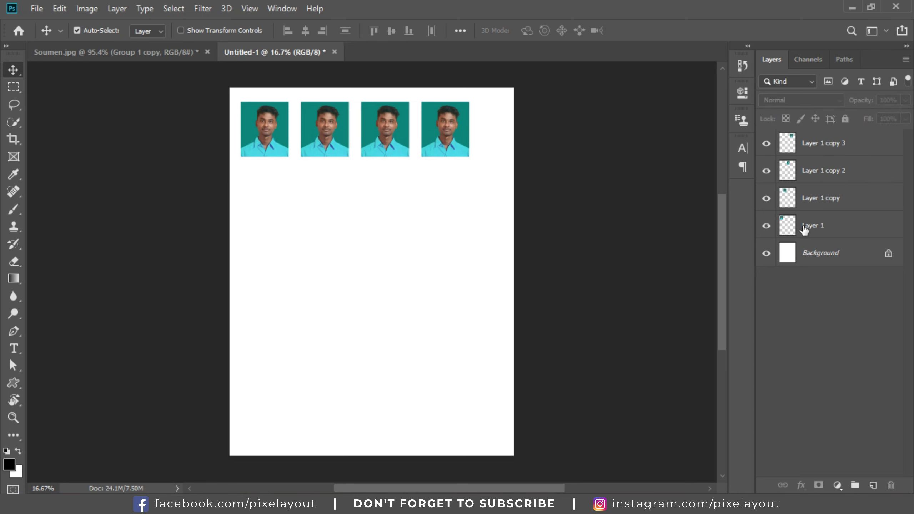
- Enlarge the row of four portraits to about 114% and duplicate the row below
{"action": "left_click", "coordinate": [813, 225]}
{"action": "left_click", "coordinate": [824, 143], "text": "shift"}
{"action": "key", "text": "ctrl+t"}
{"action": "left_click_drag", "start_coordinate": [469, 157], "coordinate": [504, 175]}
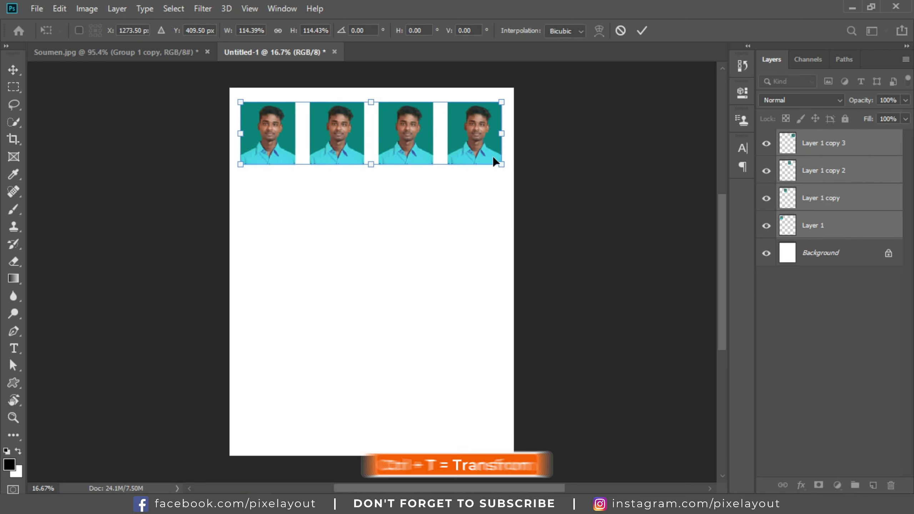
{"action": "key", "text": "Return"}
{"action": "left_click_drag", "start_coordinate": [482, 149], "coordinate": [490, 330]}
- Alt-drag the portrait row down to add another row of four photos
{"action": "left_click_drag", "start_coordinate": [484, 282], "coordinate": [488, 347]}
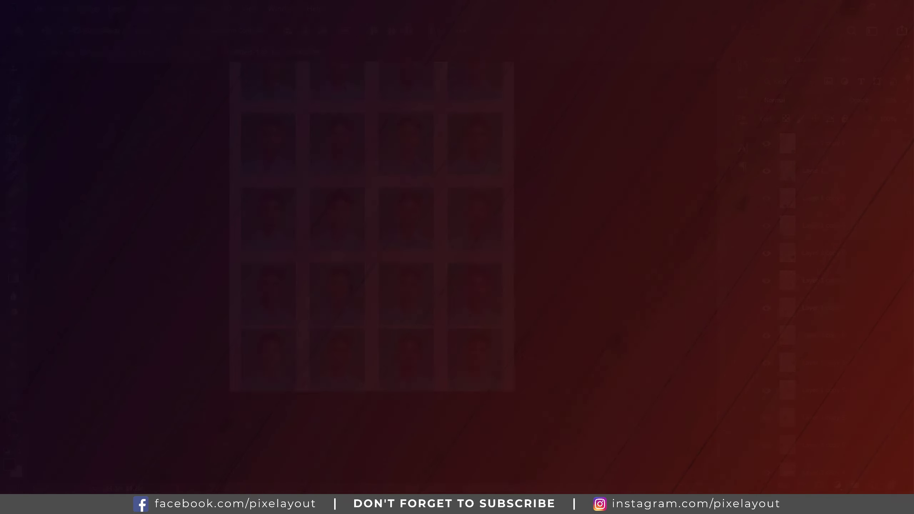